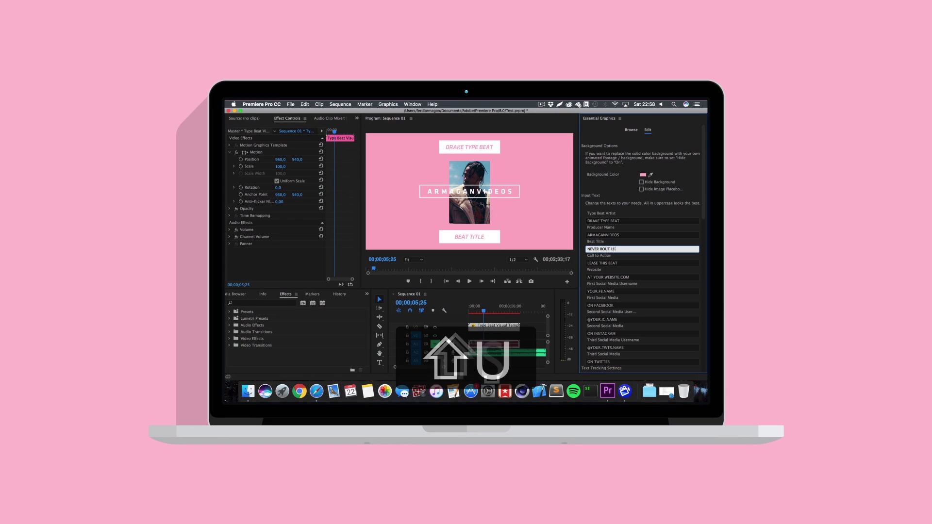
Replace the three placeholder social media usernames in the template text with the ARMAGANVIDEOS handle.
click(618, 292)
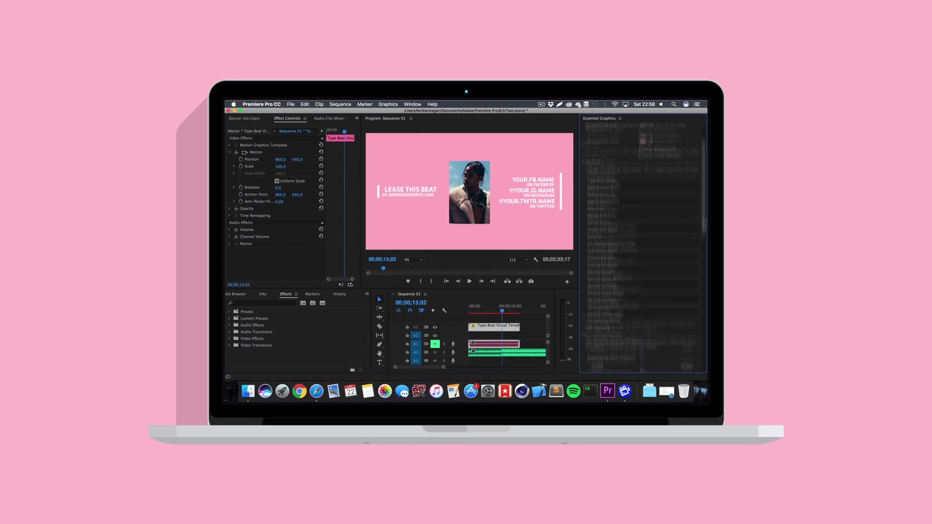
key(super+c)
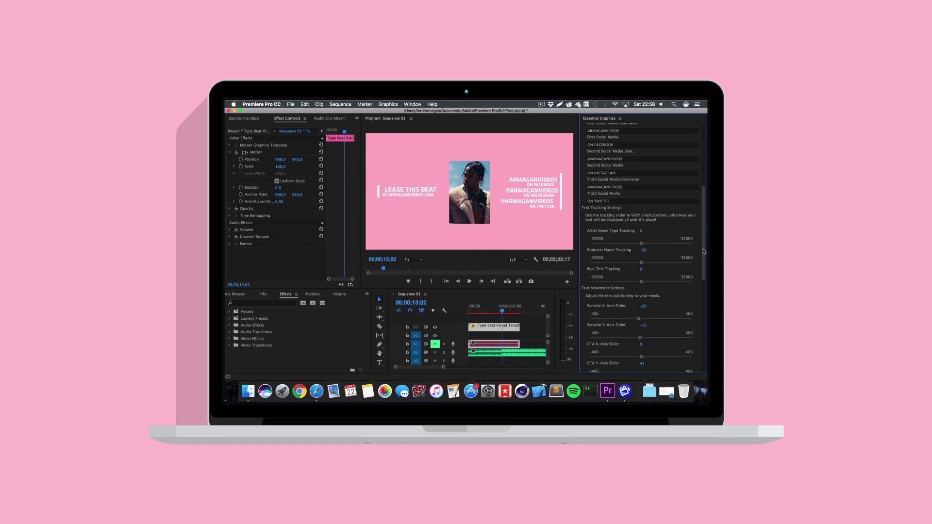
scroll(623, 229, down, 1)
key(Return)
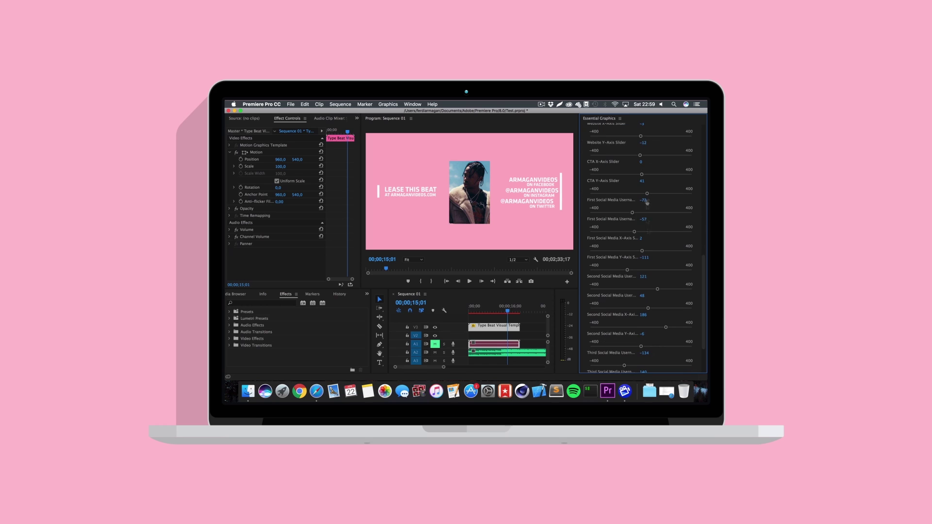
Shift the social media usernames with their position sliders at -103, 87 and -121, and play the preview.
drag(647, 203, 633, 203)
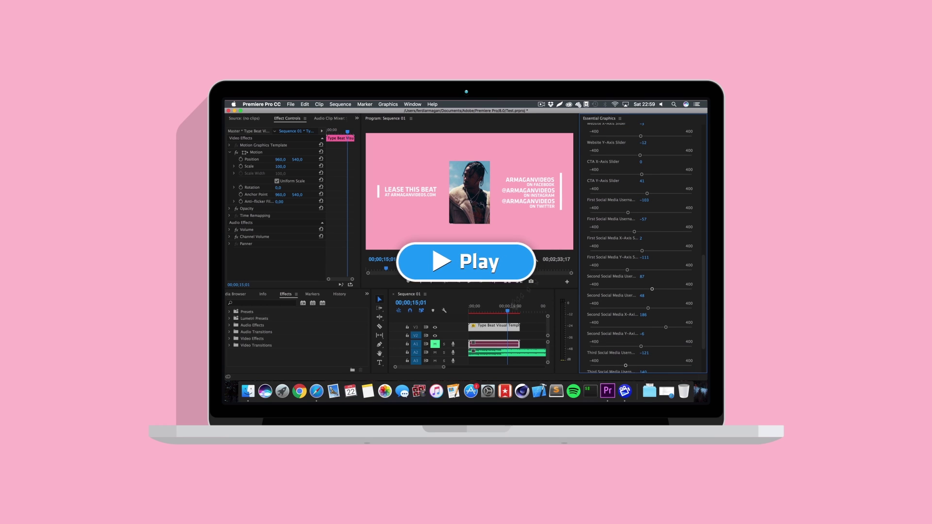
key(space)
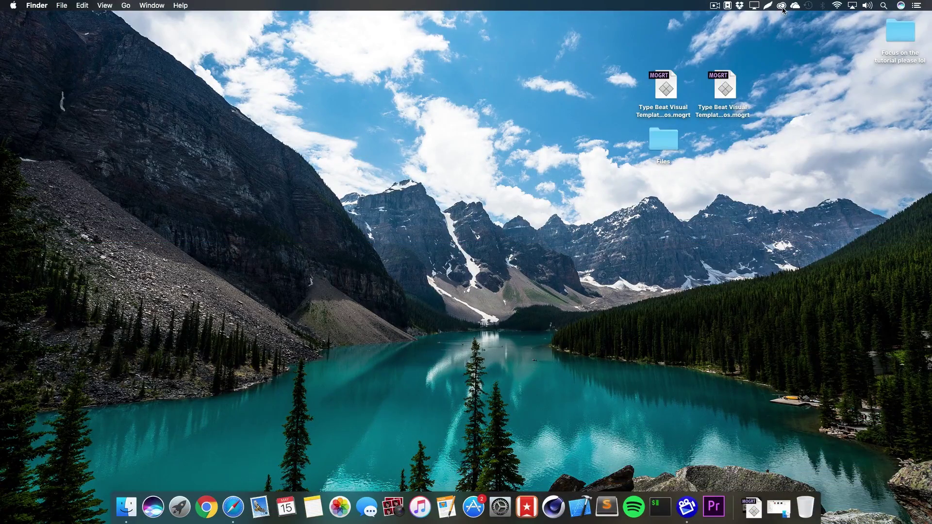
Check the installed Adobe app versions in Creative Cloud, including Premiere Pro and After Effects, and close it.
click(781, 5)
scroll(763, 269, down, 10)
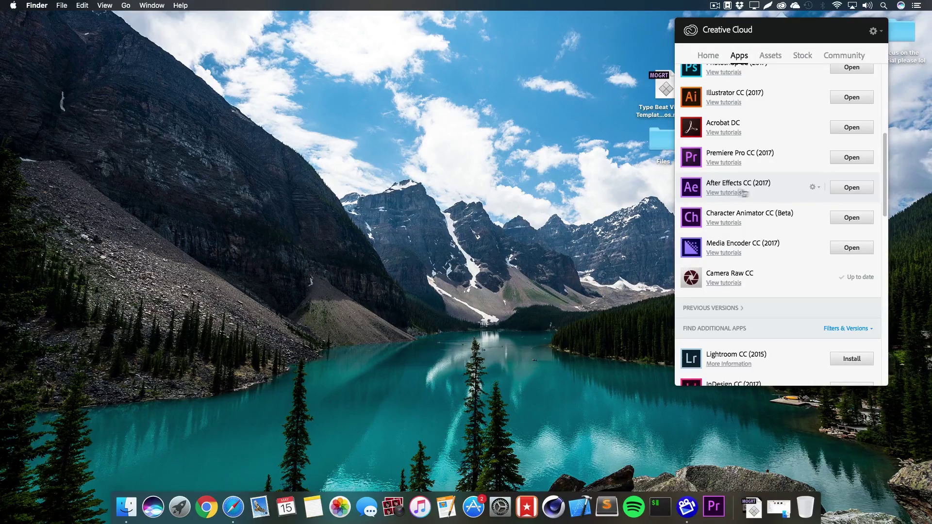
click(629, 206)
Launch Premiere Pro and create a new project named "Your Beat" with the default settings.
click(713, 506)
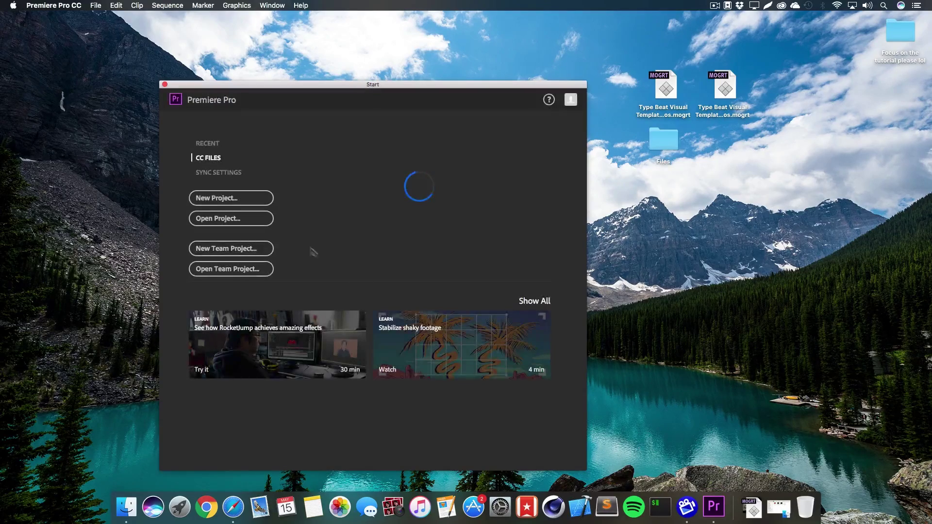
click(232, 195)
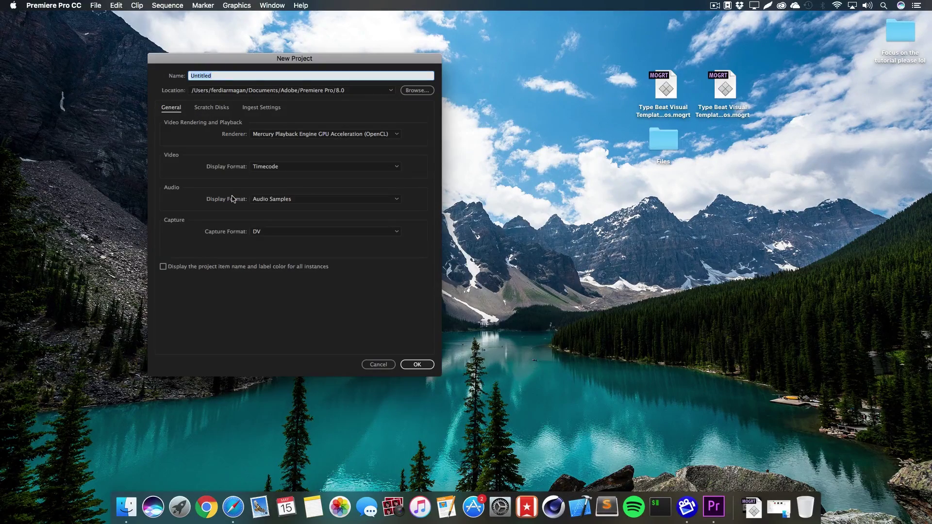
text(Your Beat)
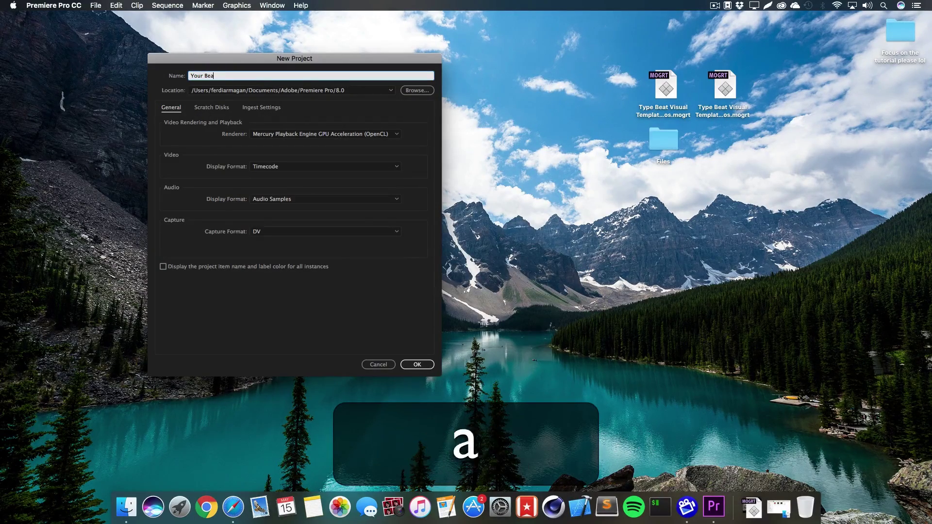
click(421, 364)
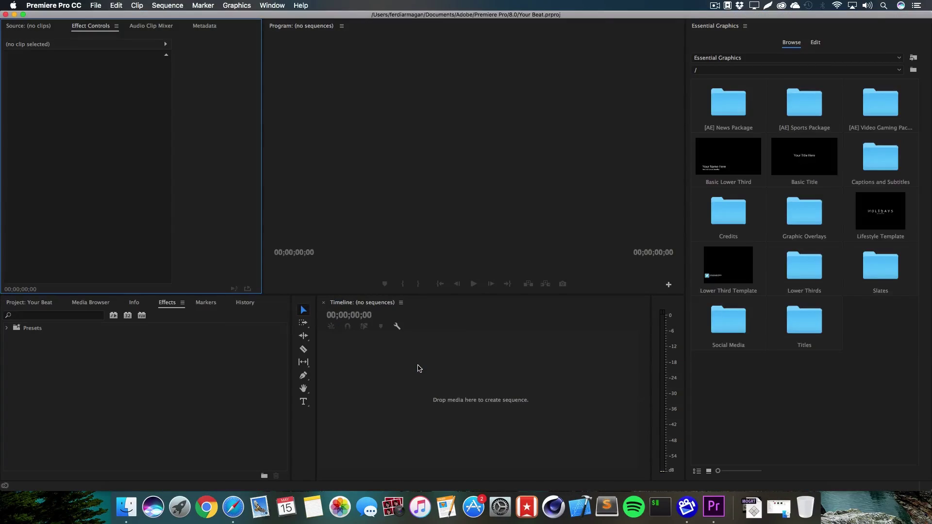
Create a new sequence named "Your Beat" with the AVCHD 1080p30 preset.
click(419, 366)
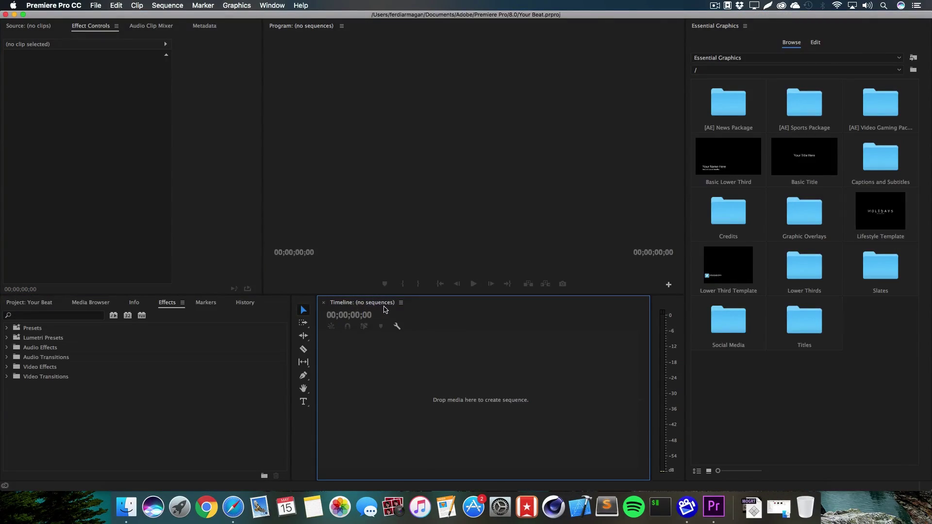
click(97, 4)
mouse_move(112, 17)
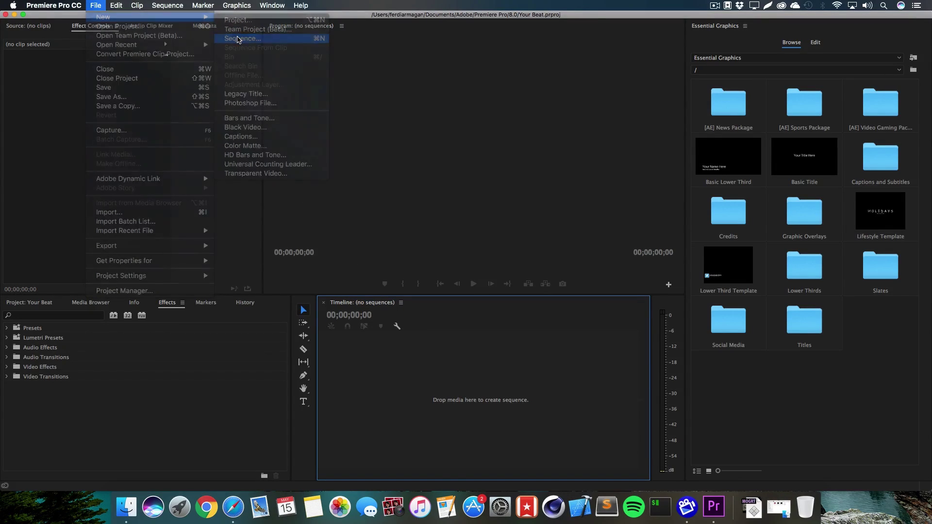
click(238, 39)
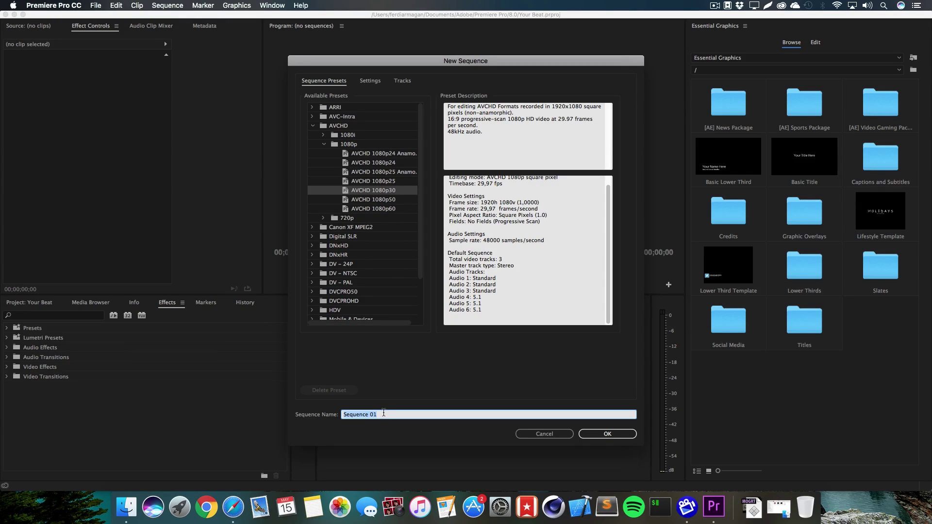
text(Your Beat)
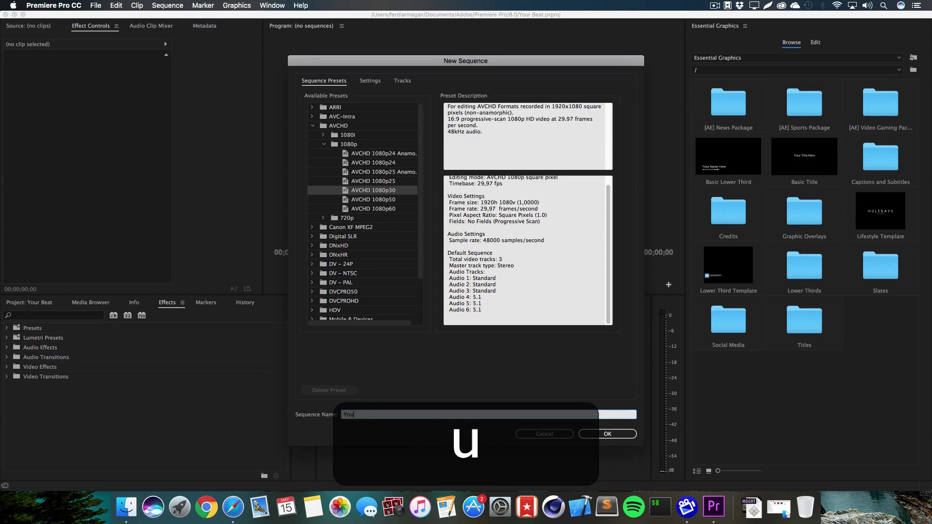
click(610, 434)
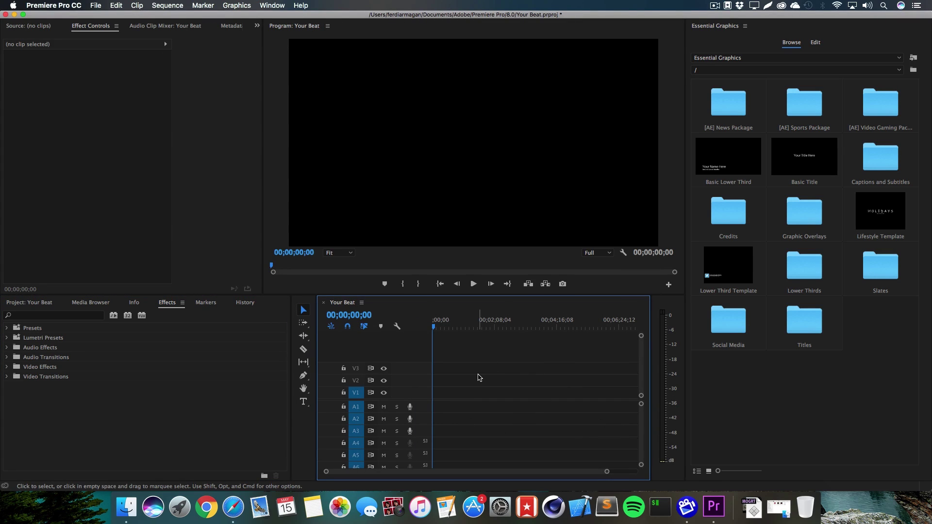
Check that Essential Graphics is enabled in the workspace and look at its panel options.
click(773, 36)
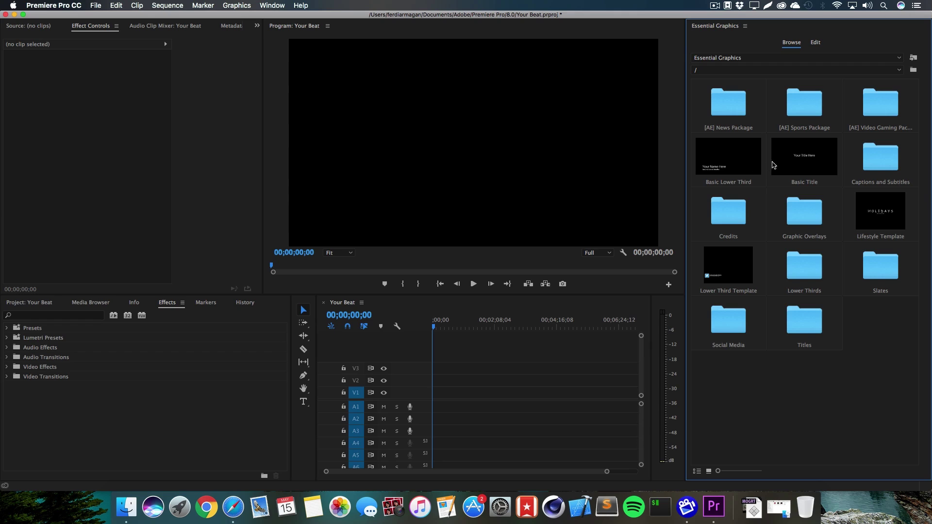
click(272, 5)
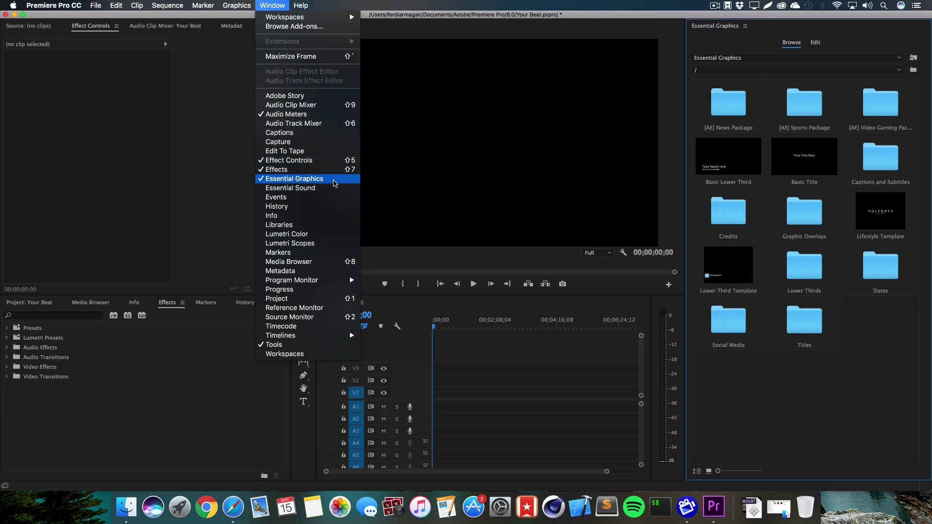
click(335, 182)
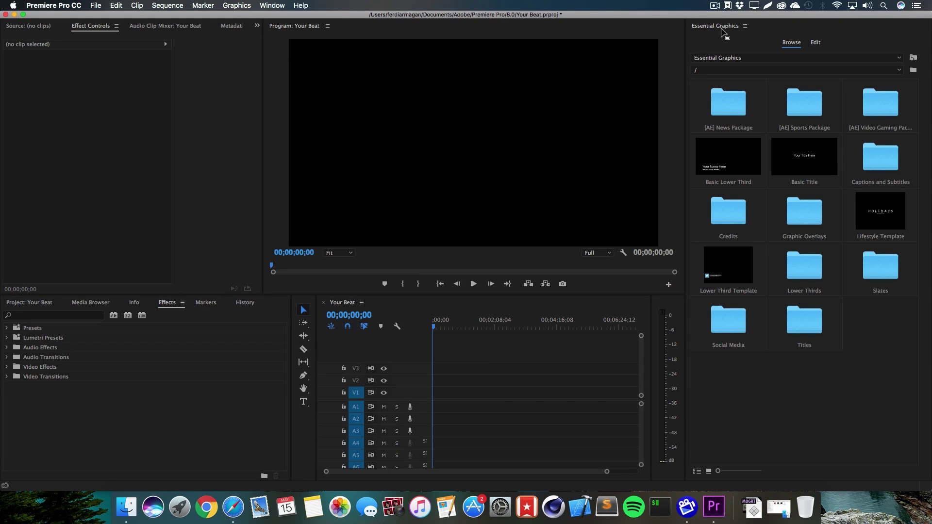
click(722, 32)
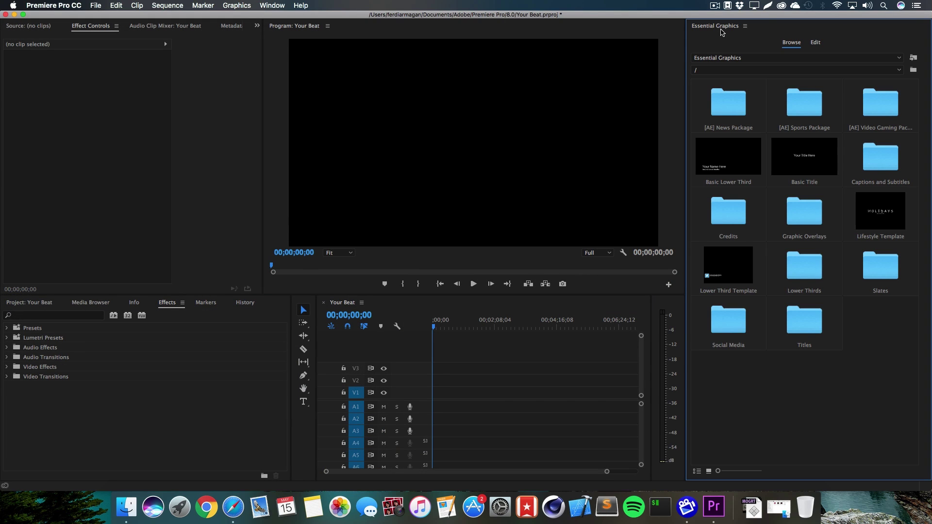
right_click(721, 32)
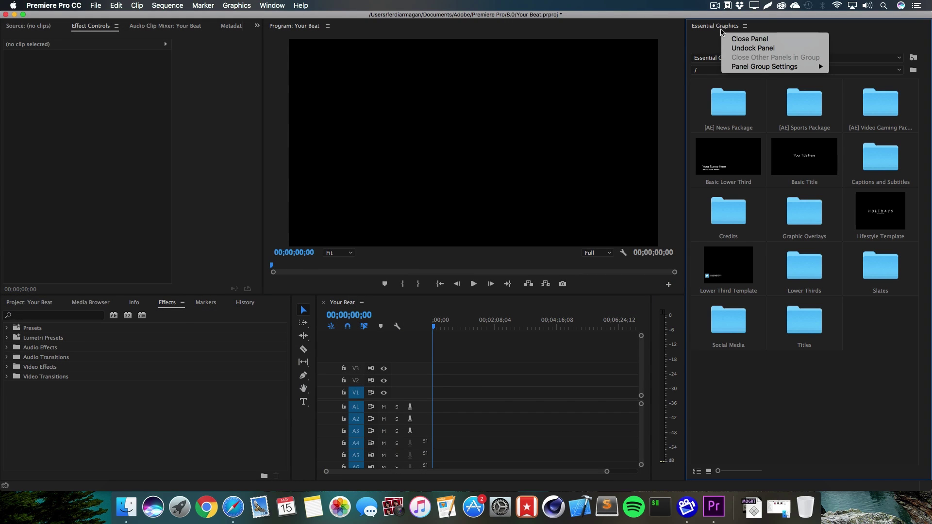
click(712, 52)
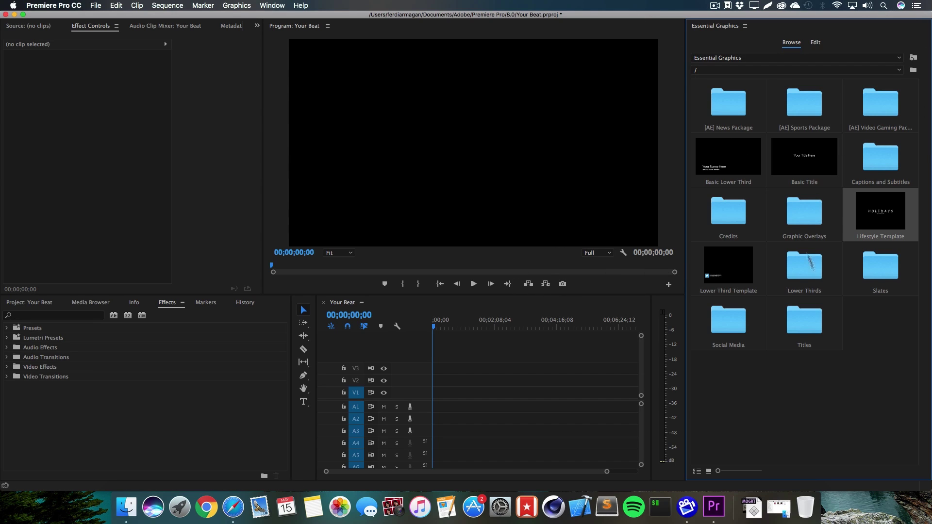
Install the motion graphics template "Type Beat Visual Template (Klavika) by ArmaganVideos.mogrt" from the Desktop.
click(913, 58)
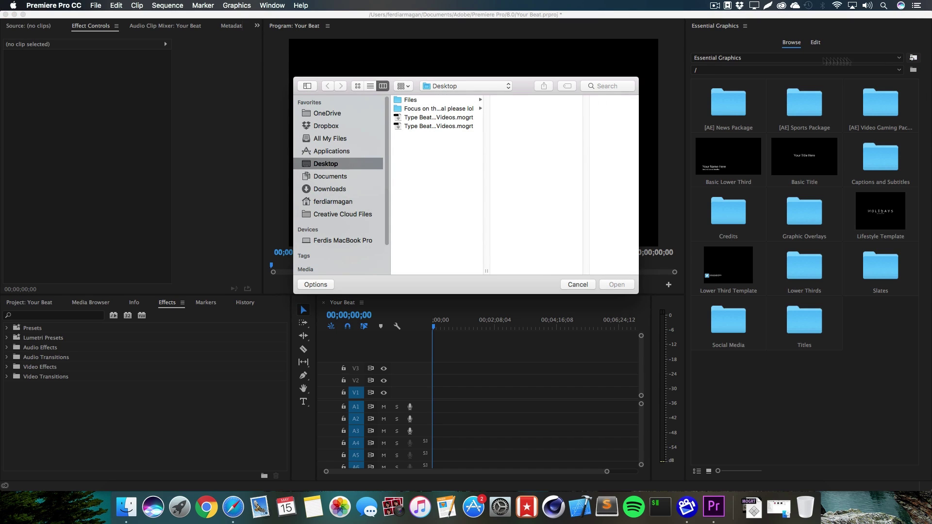
click(439, 119)
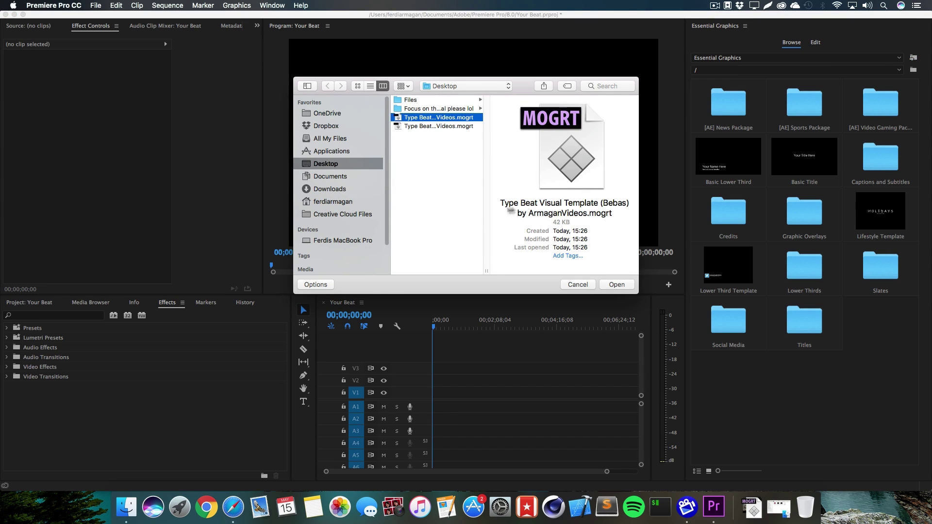
click(455, 128)
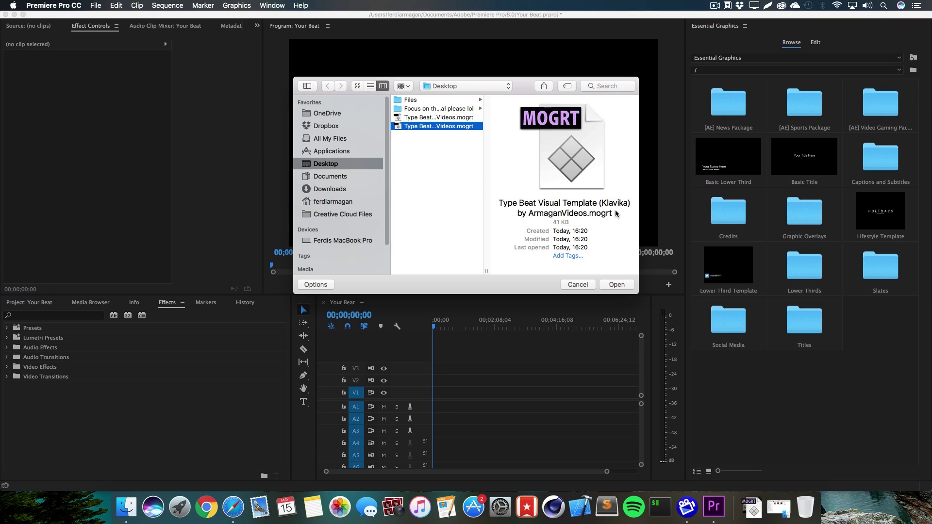
click(614, 287)
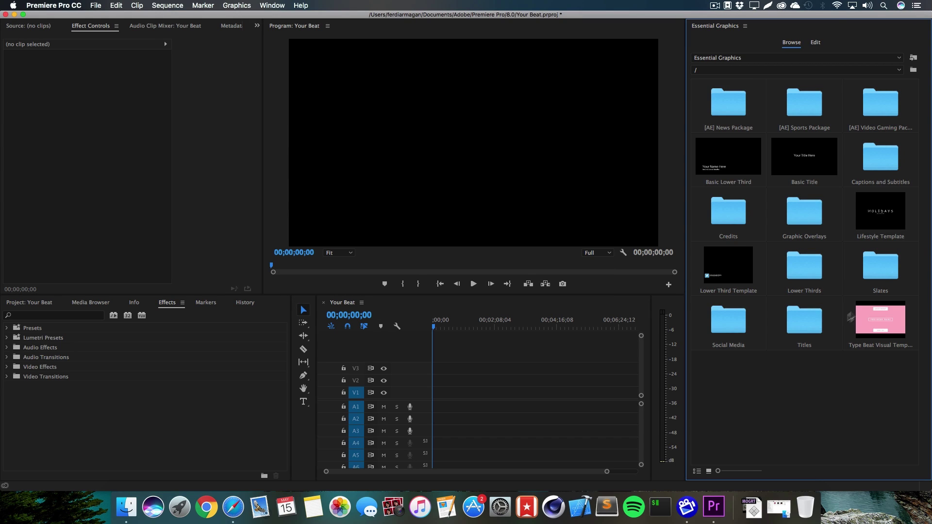
Place the Type Beat Visual Template at the start of track V1 and move the playhead to 00;00;05;24.
drag(878, 327, 430, 397)
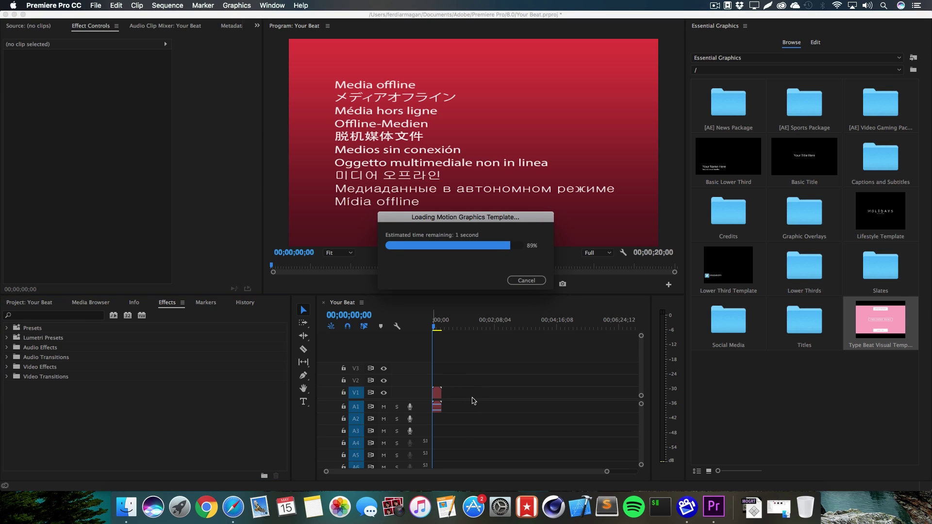
drag(602, 469, 515, 469)
click(467, 321)
drag(467, 321, 461, 328)
Select the template clip on the timeline and show its editable Essential Graphics properties.
click(478, 396)
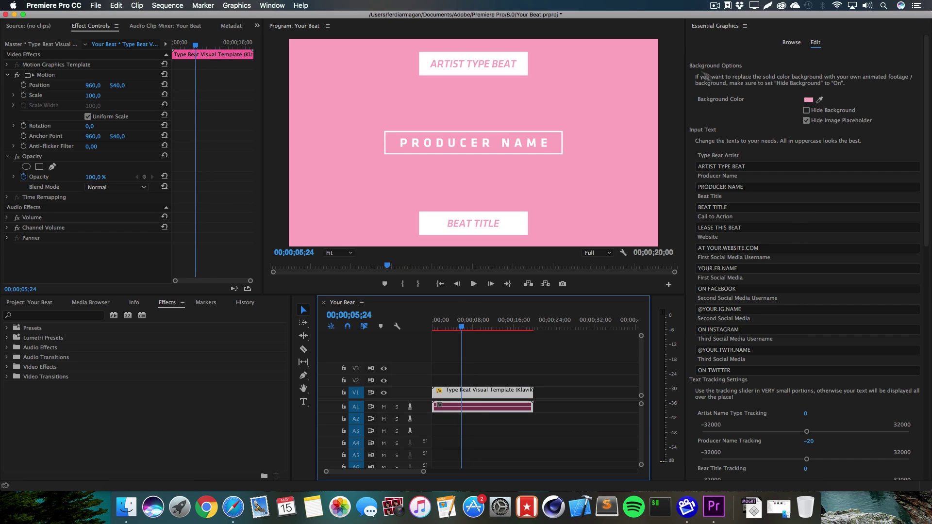
click(792, 42)
click(813, 43)
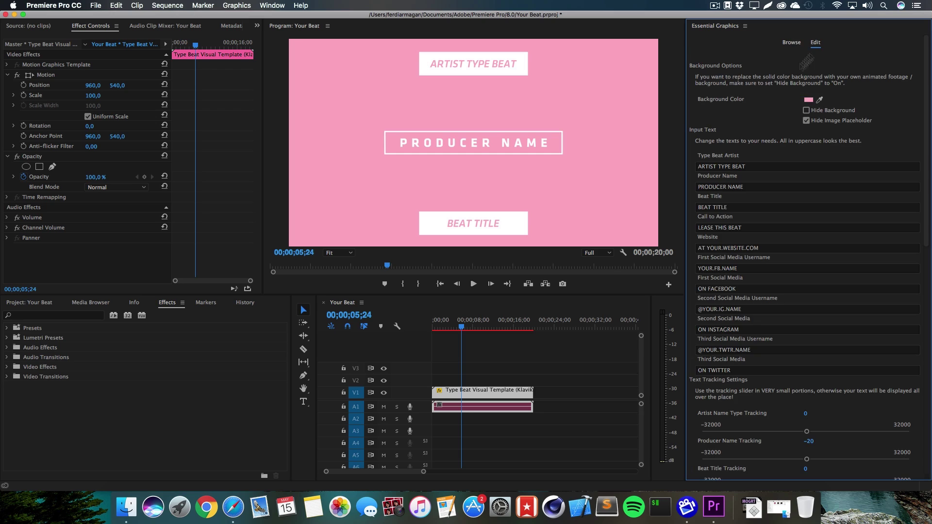
click(496, 395)
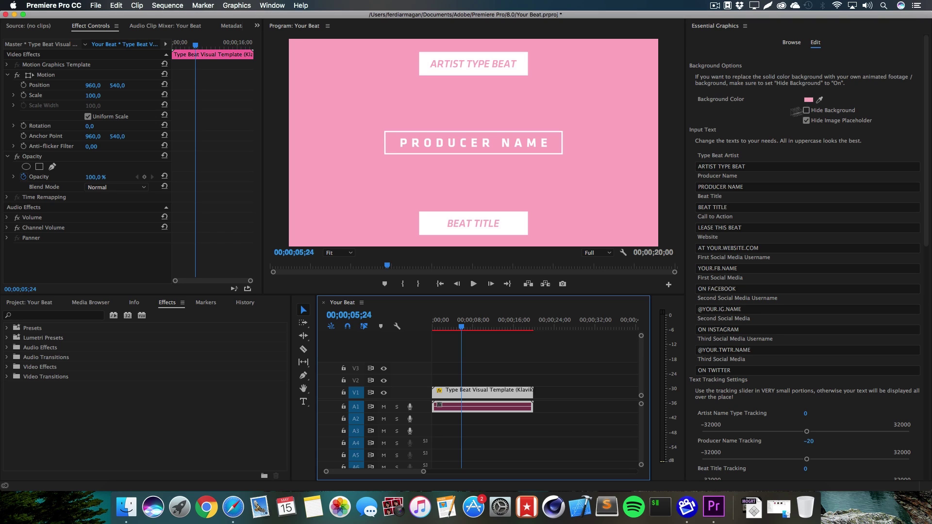
Try a darker maroon background color on the template and undo the change.
click(808, 100)
drag(461, 188, 410, 199)
click(570, 113)
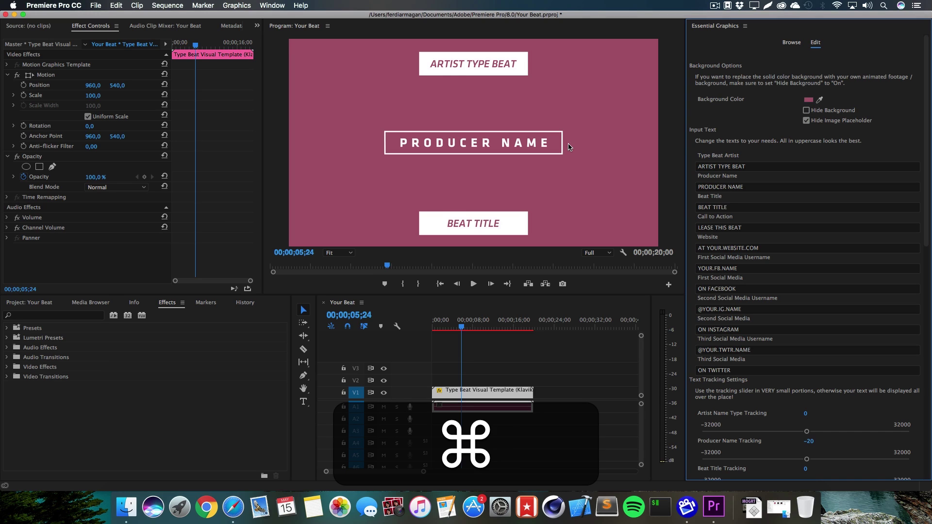
key(super+z)
Toggle the template's image placeholder on and off, ending with it hidden, and hide the background.
click(806, 120)
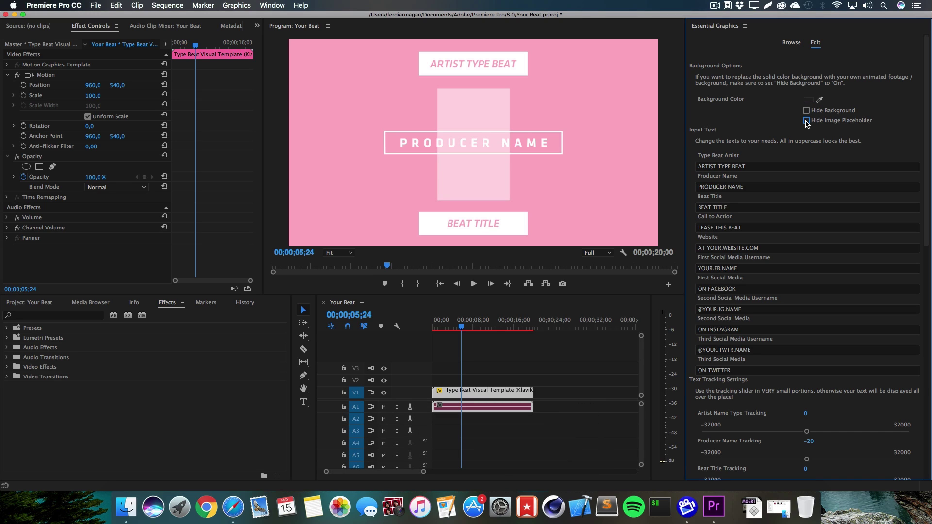
click(806, 121)
click(806, 121)
click(806, 121)
click(806, 110)
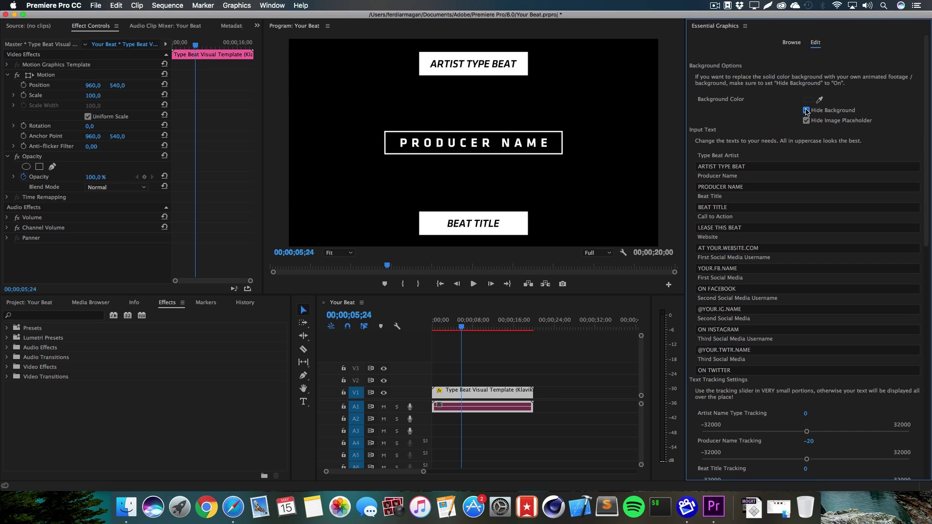
Reselect the template clip and make both its image placeholder and its background visible.
click(469, 423)
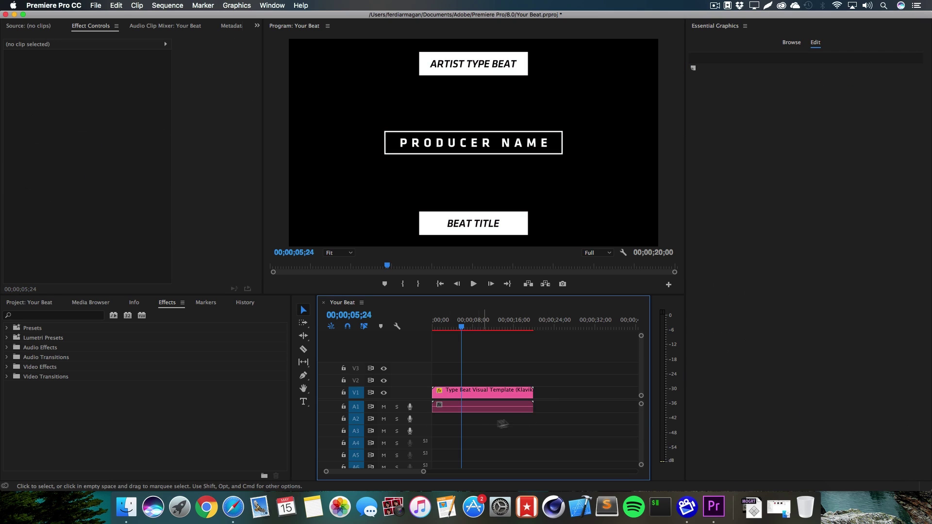
click(475, 395)
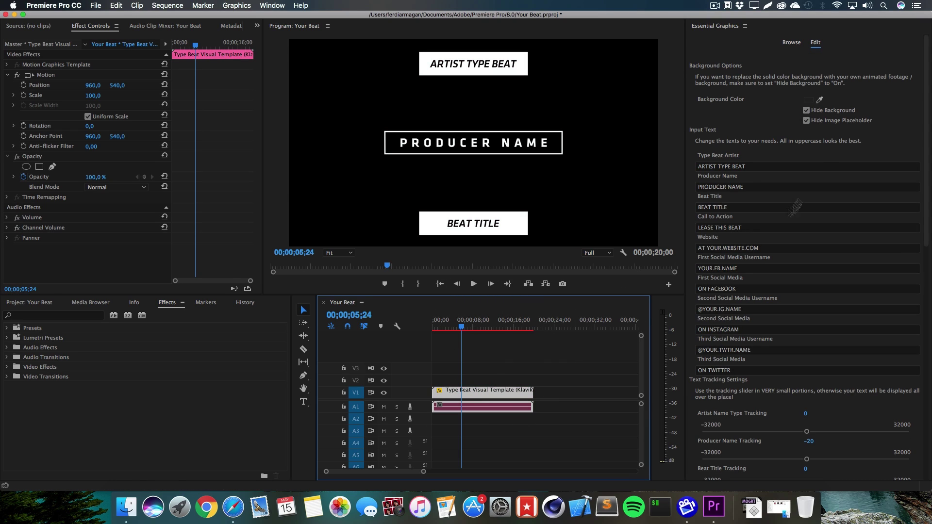
click(807, 121)
click(806, 111)
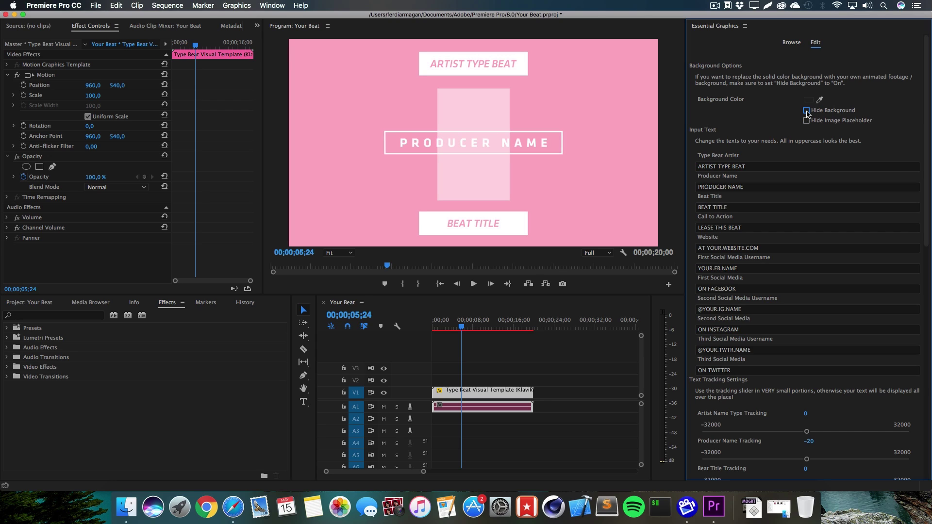
Hide the template background and enter MIGOS TYPE BEAT, ARMAGANVIDEOS, SLIPPERY V2 and AT ARMAGANVIDEOS.COM as the artist, producer, beat title and website texts.
click(806, 111)
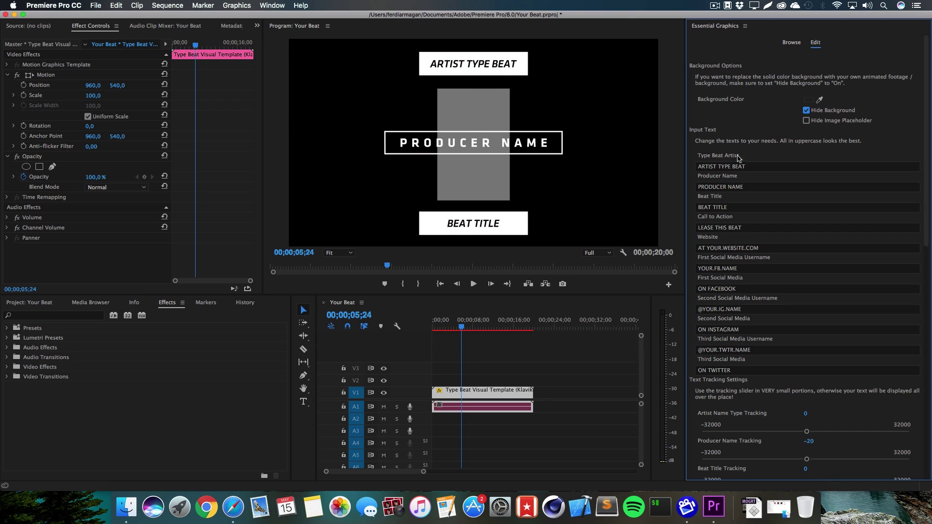
click(754, 168)
text(MIGOS TYPE BEAT)
key(Tab)
text(ARMAGANVIDEOS)
key(Tab)
text(SLIPPERY V2)
key(Tab)
key(Tab)
text(AT ARMAGANVIDEOS.COM)
click(504, 328)
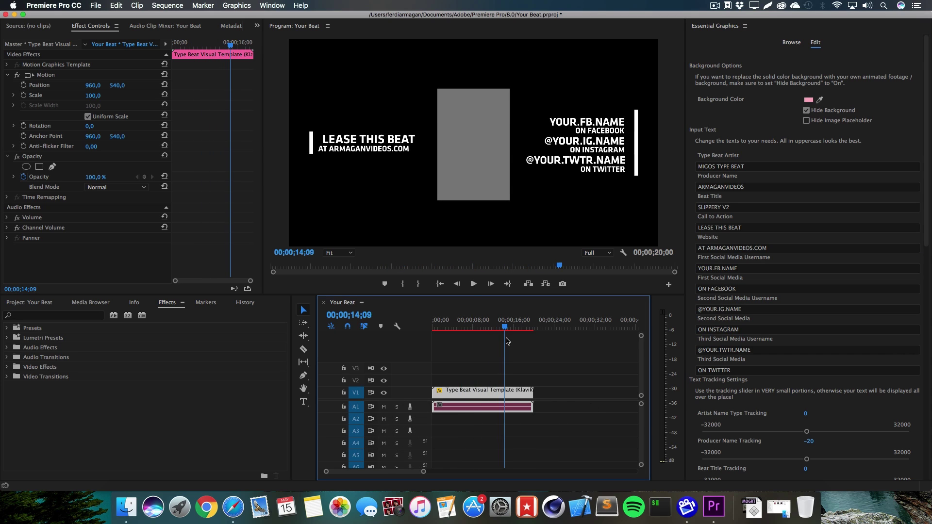
click(755, 268)
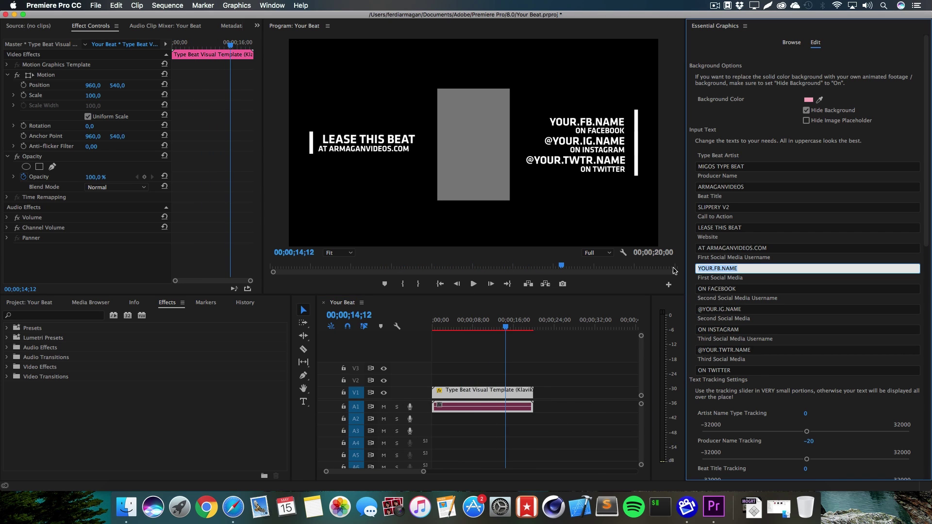
text(ARMAGANVIDEOS)
key(super+c)
double_click(723, 309)
key(super+v)
click(706, 350)
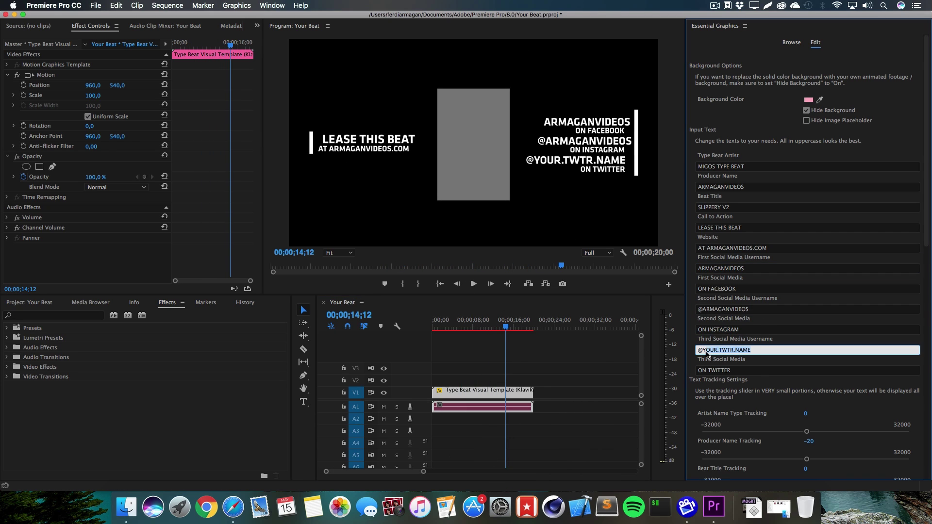
key(super+v)
key(Tab)
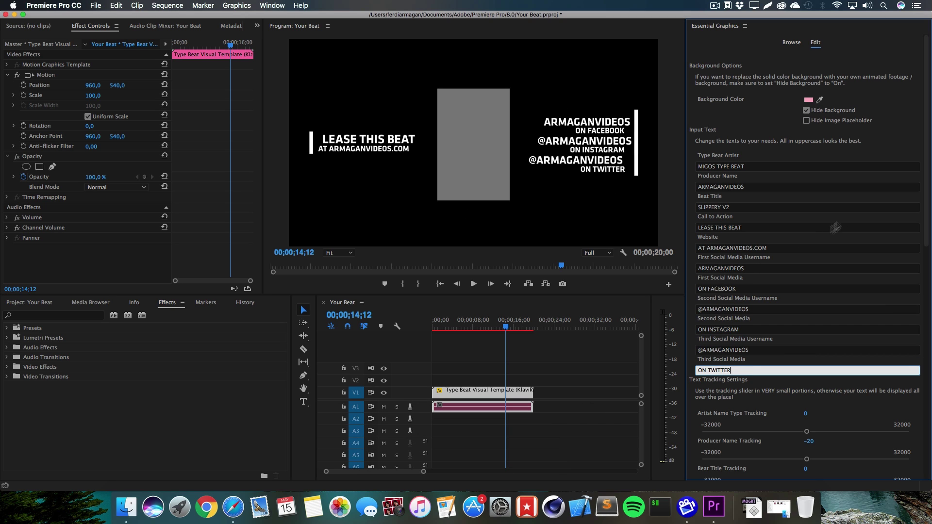
Try a Producer Name Tracking of 0 on the producer title and set the tracking back to -20.
drag(922, 127, 919, 260)
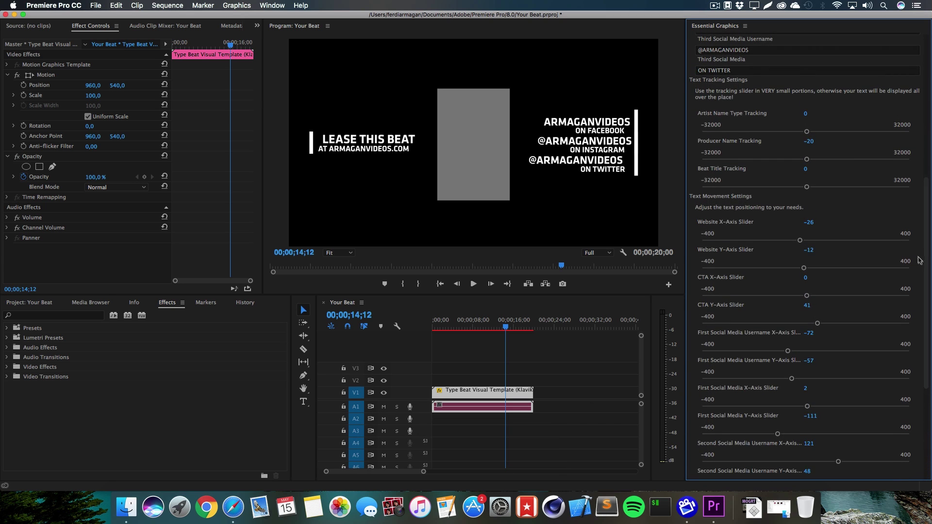
drag(467, 329, 456, 328)
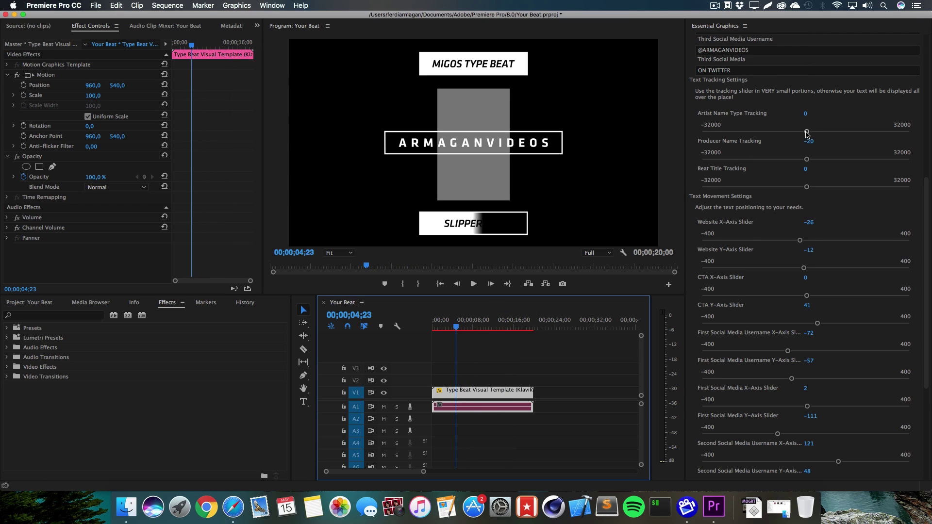
drag(807, 159, 806, 160)
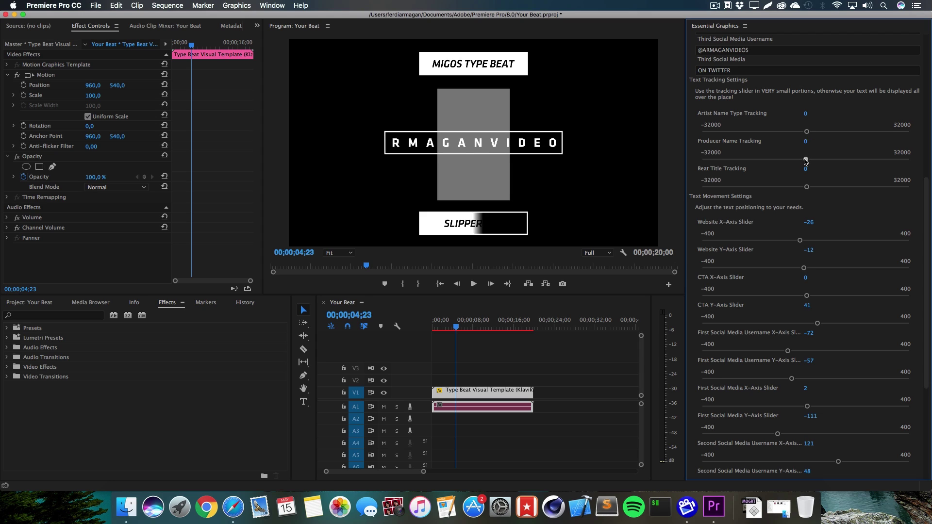
text(-20)
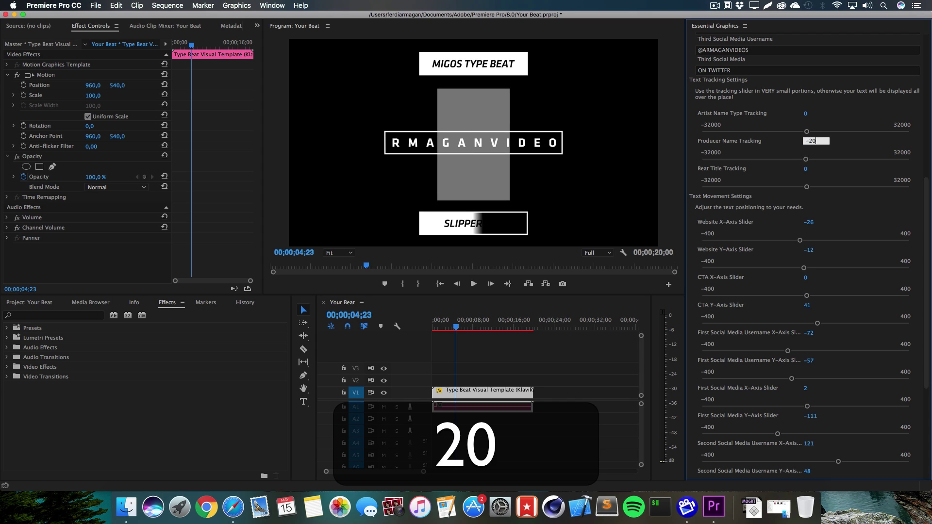
key(Return)
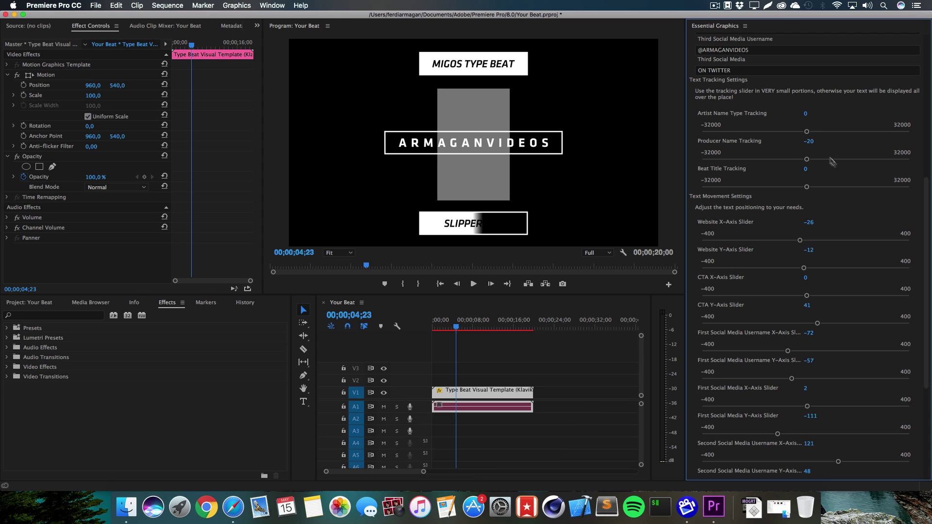
Align the LEASE THIS BEAT text with the website line by setting the CTA X-axis position to -24.
scroll(928, 217, down, 2)
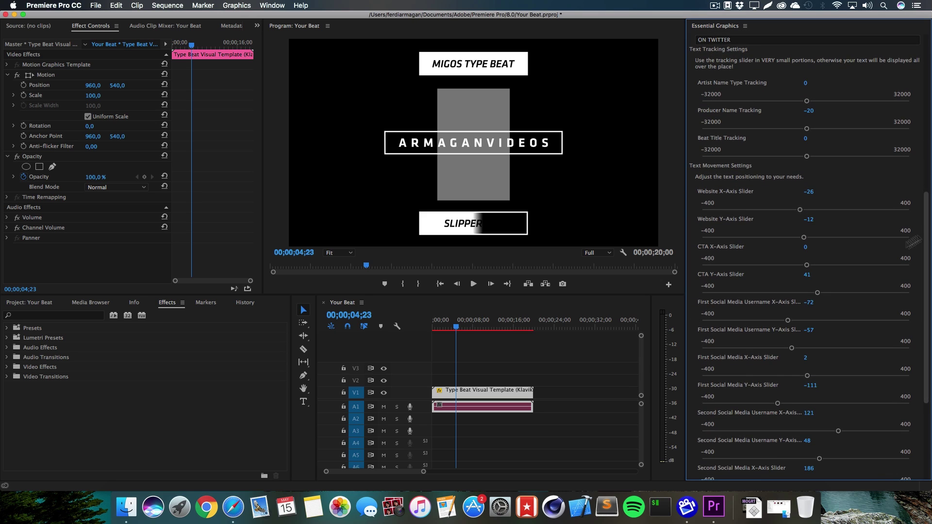
drag(479, 326, 507, 329)
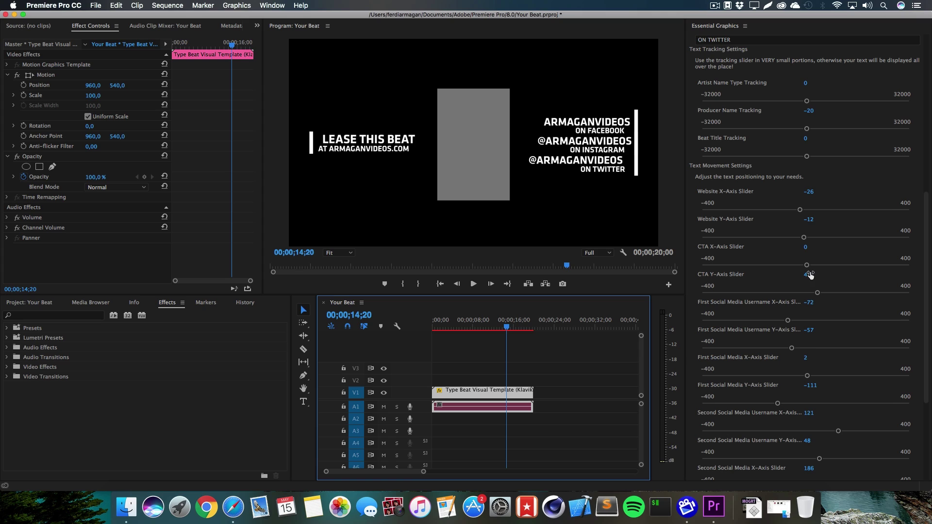
drag(807, 265, 799, 265)
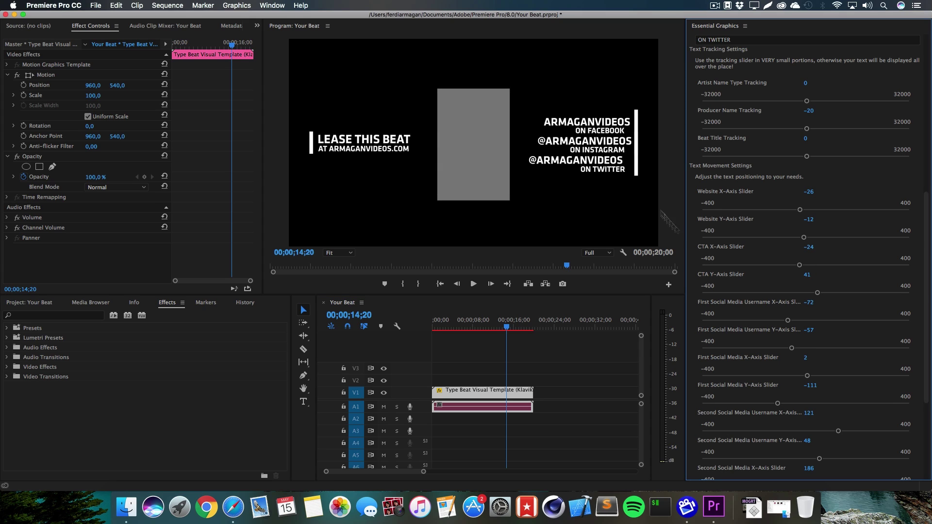
Set X/Y positions of the first social username to -82/-71 and label to 19/-121, the second username to 103/37 and label to 204/-13.
scroll(825, 301, down, 3)
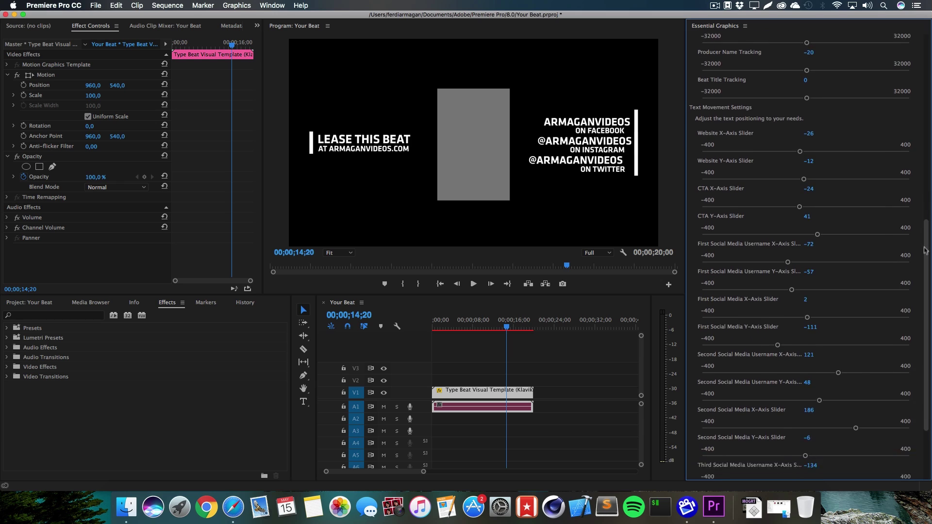
drag(787, 239, 809, 294)
drag(819, 377, 832, 350)
drag(855, 404, 859, 405)
drag(805, 432, 802, 431)
Set the third social media username's position to X -103, Y 131 and its ON TWITTER label to X 37, Y 77.
scroll(924, 431, down, 3)
drag(770, 381, 778, 381)
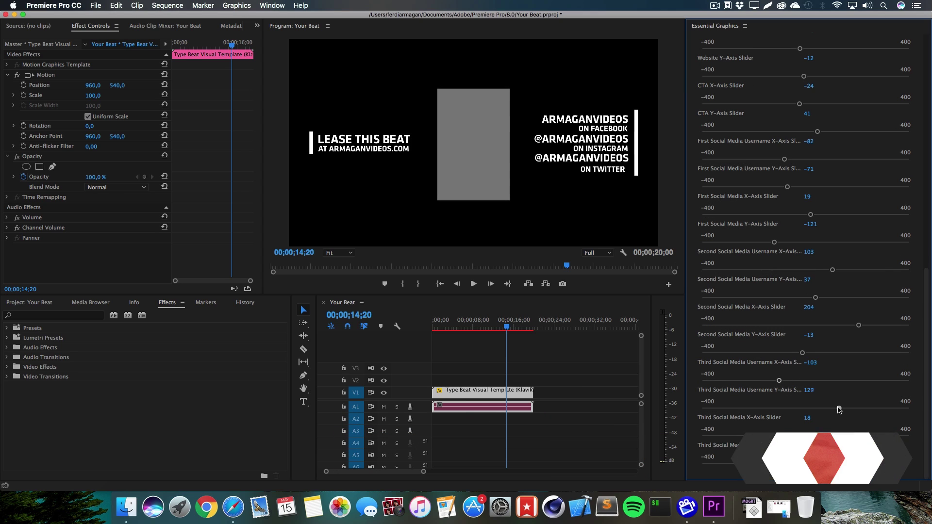
drag(841, 409, 839, 408)
drag(823, 463, 815, 437)
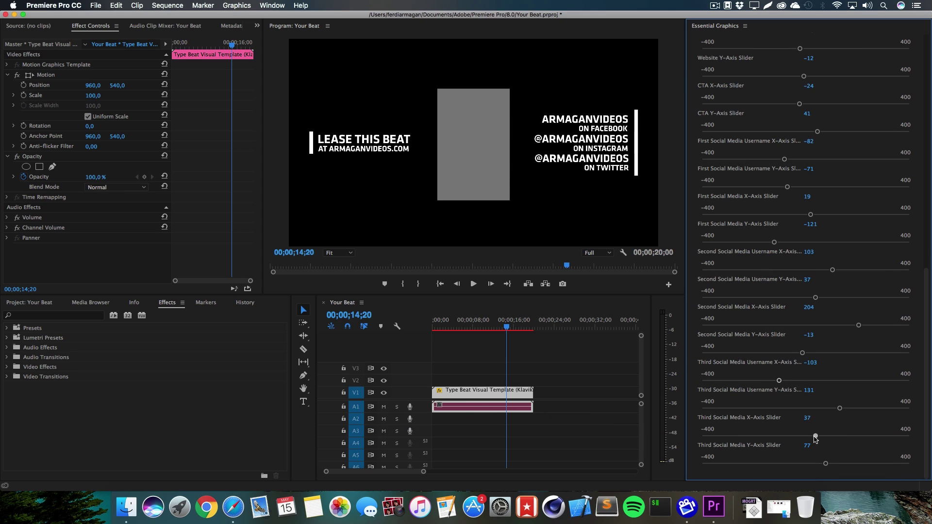
Play the customized template from the beginning and return to the title section at 00;00;05;24.
click(439, 283)
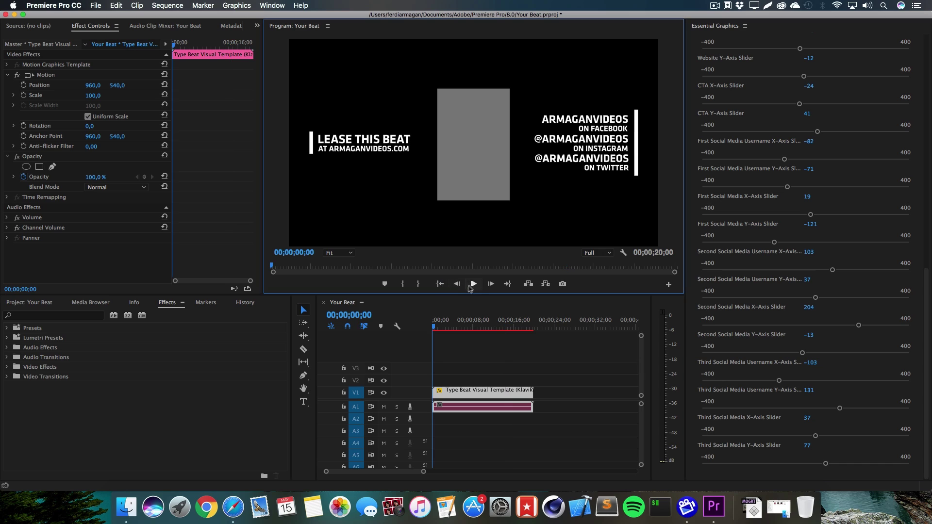
click(473, 284)
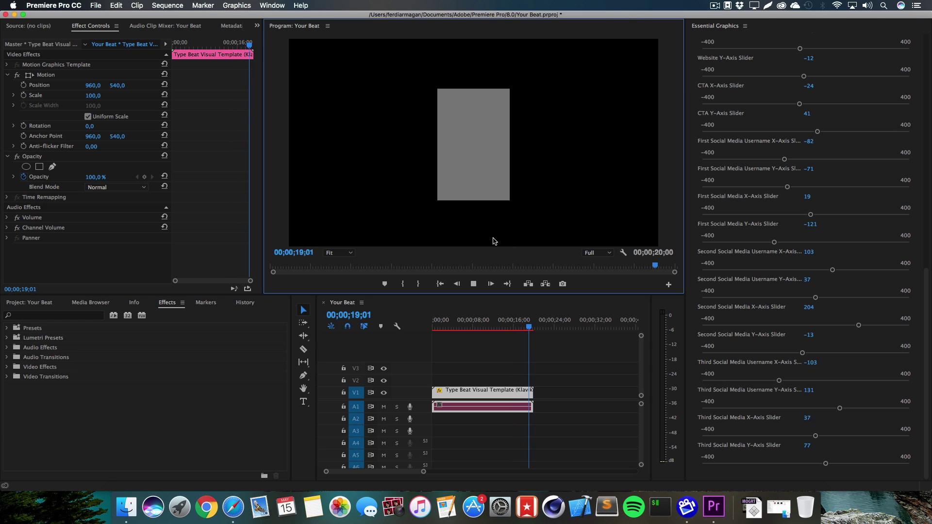
drag(500, 329, 461, 328)
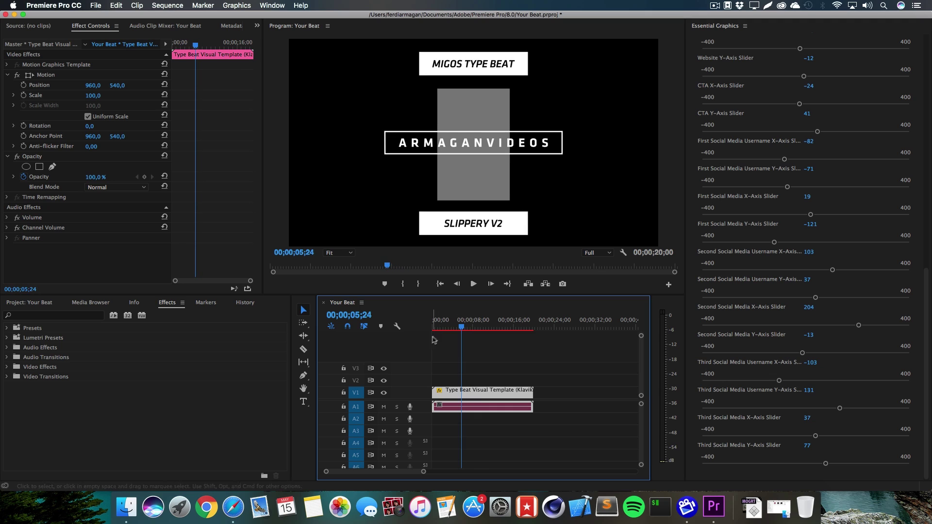
Import the Travis Scott image, Fire Footage.mov, Burnt Film.mov and _Master.wav from the Files folder into the project.
click(29, 303)
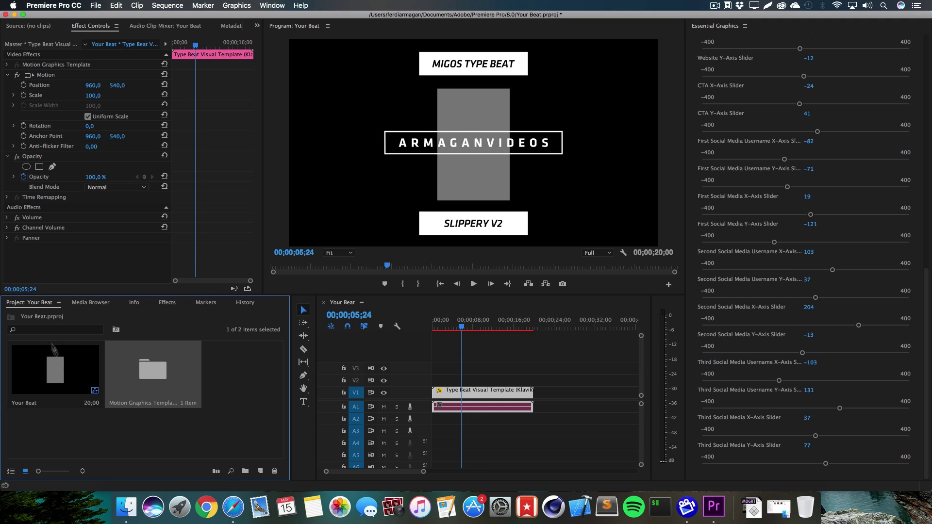
click(162, 436)
click(778, 507)
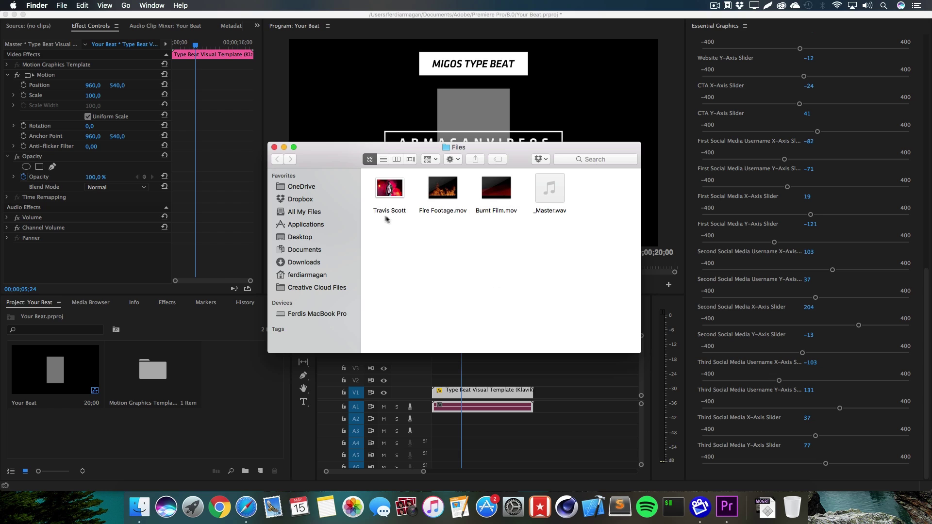
drag(570, 260, 119, 432)
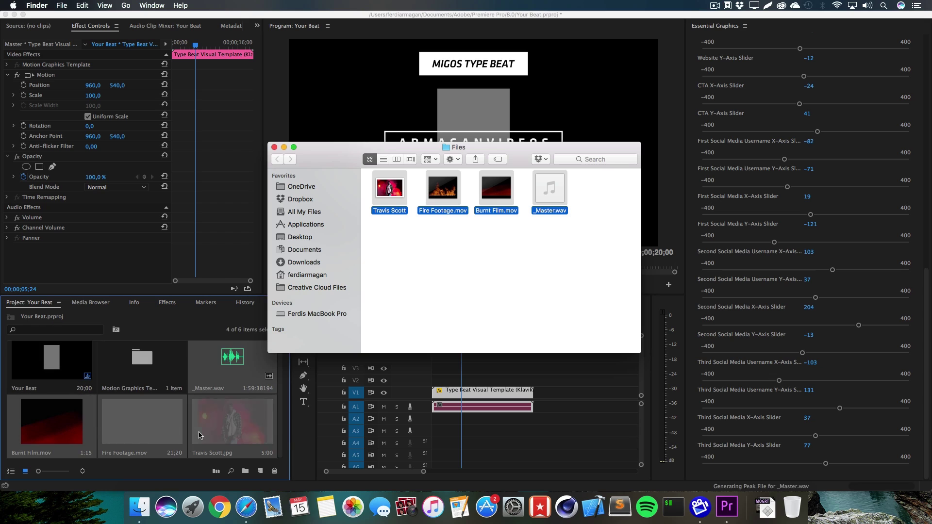
Move the template's video clip up to track V4, keeping its start at the beginning of the sequence.
click(466, 426)
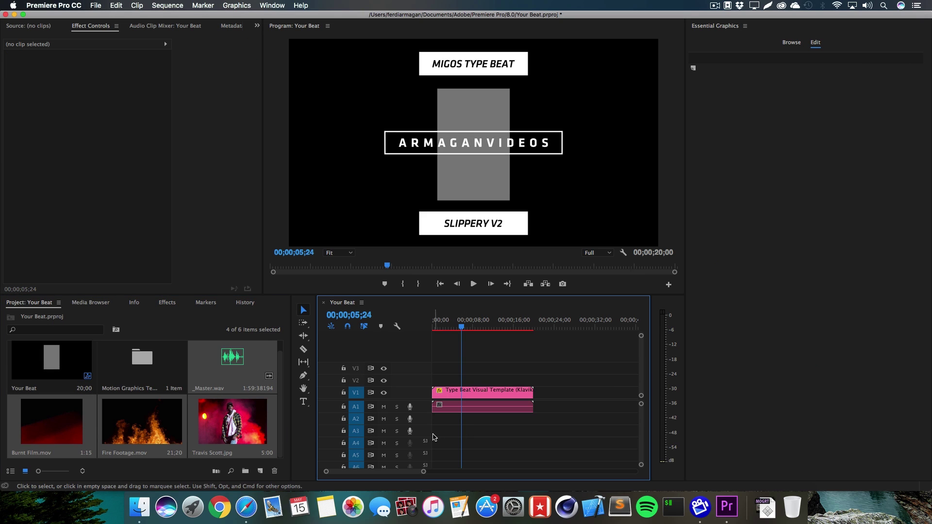
drag(461, 396, 453, 355)
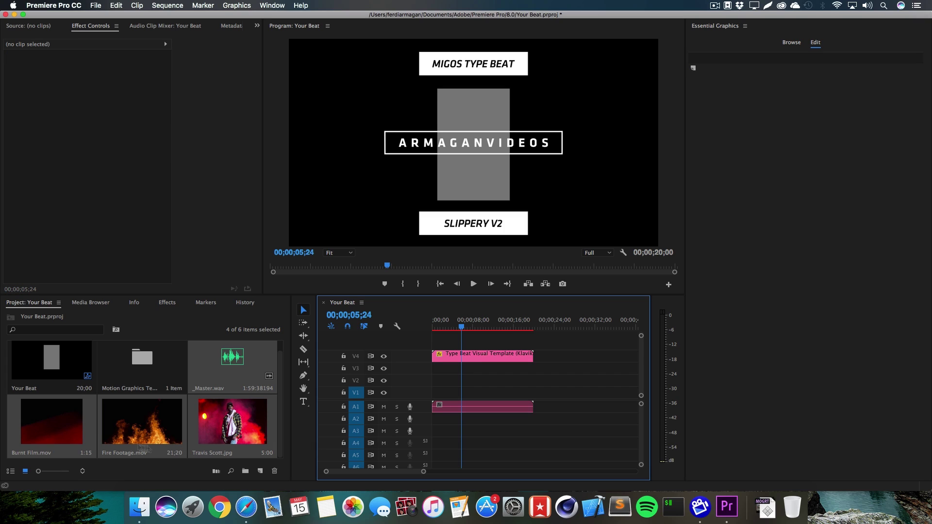
Place Burnt Film.mov on V1 and Fire Footage.mov on V2 at the sequence start, and Travis Scott.jpg on V3 beneath the template.
drag(232, 359, 439, 405)
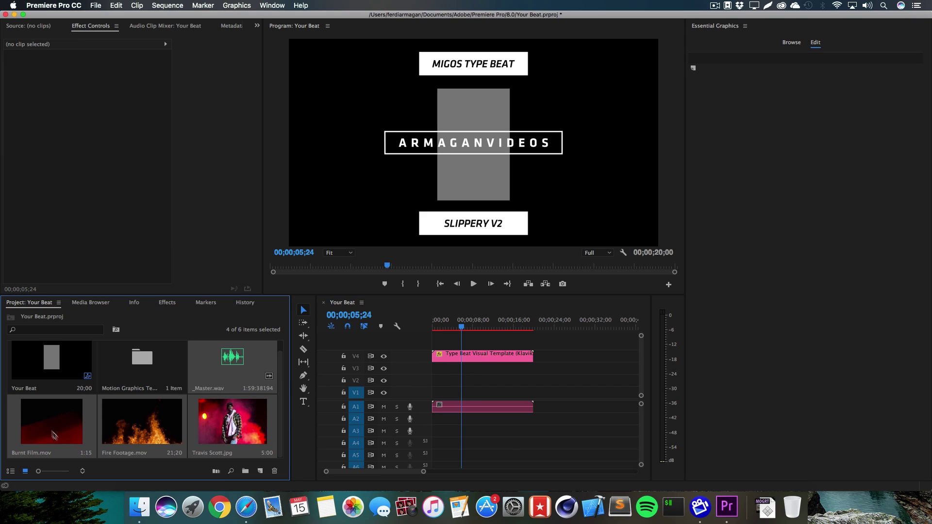
click(108, 438)
drag(48, 421, 429, 393)
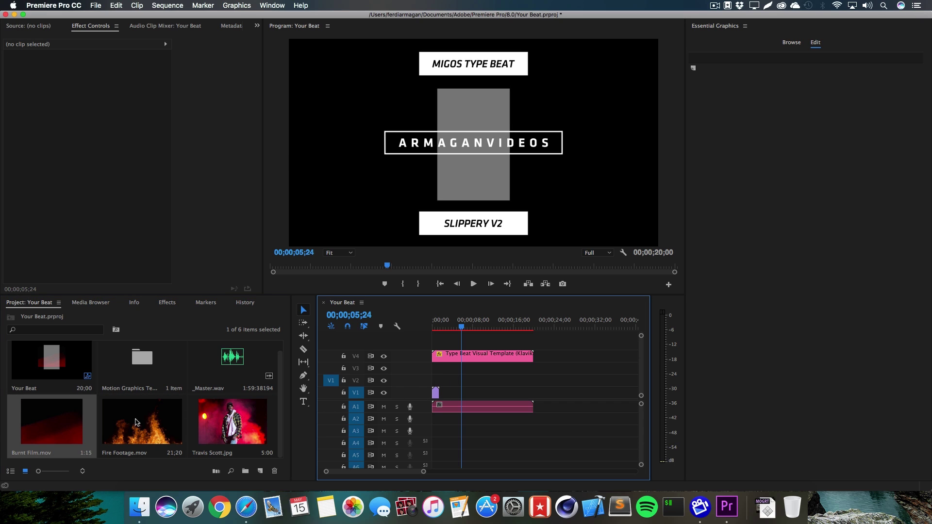
drag(139, 425, 427, 387)
click(221, 416)
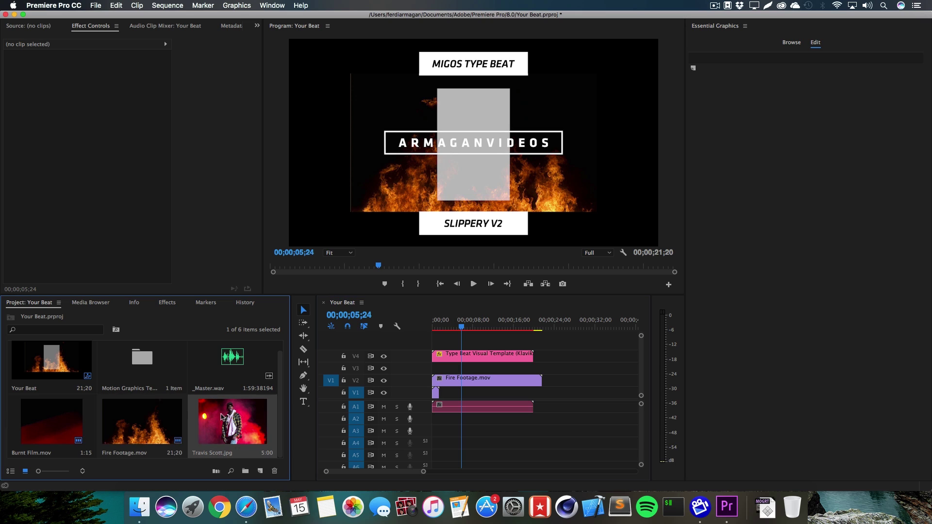
drag(221, 416, 441, 377)
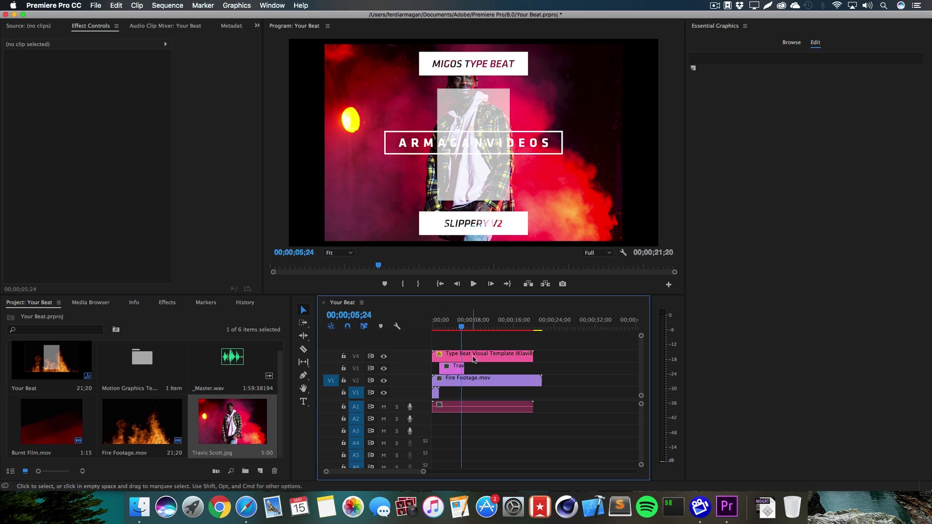
Hide video tracks V1 and V2 and scale the Travis Scott.jpg clip to 61.
click(383, 380)
click(383, 393)
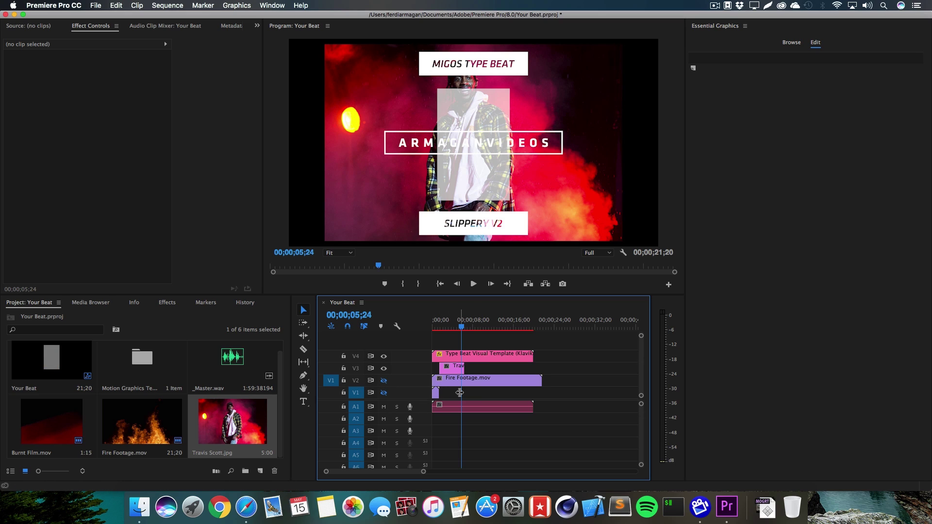
click(456, 367)
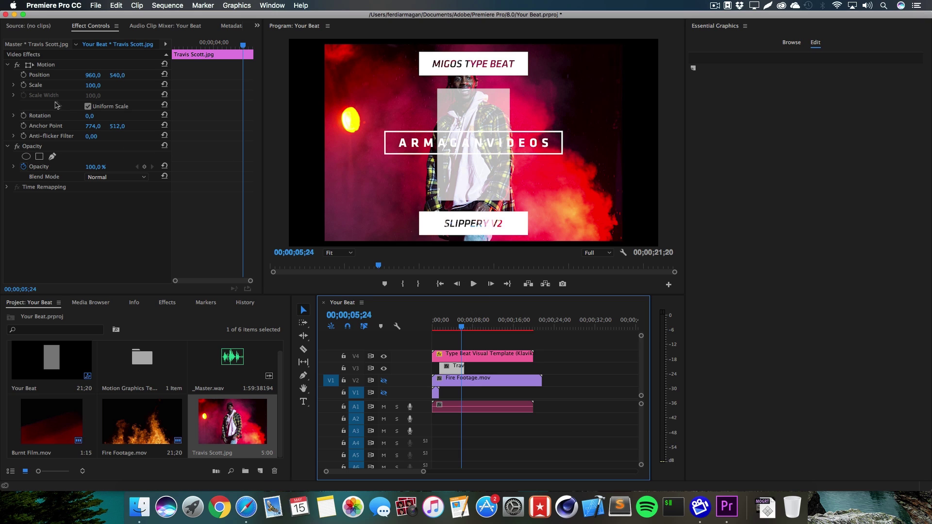
drag(97, 86, 77, 86)
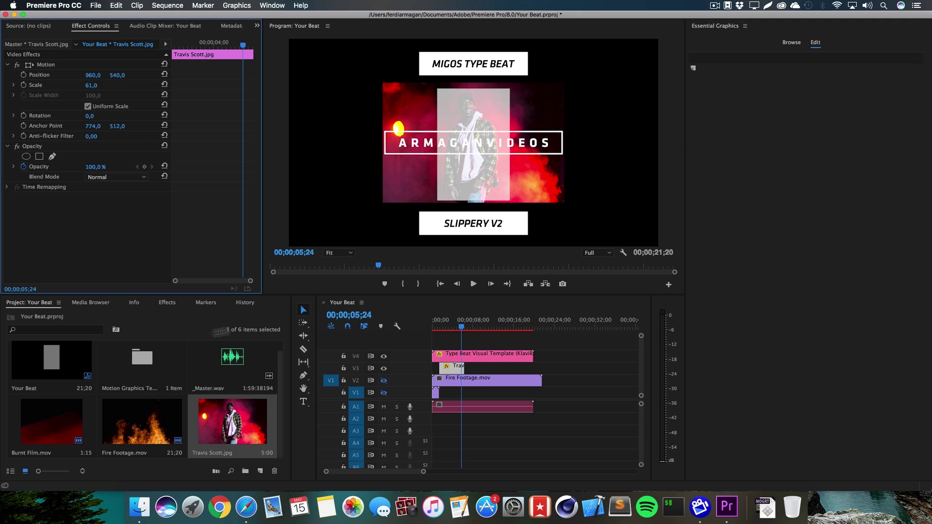
Find the Crop video effect and apply it to the Travis Scott.jpg clip on V3.
click(167, 302)
click(51, 316)
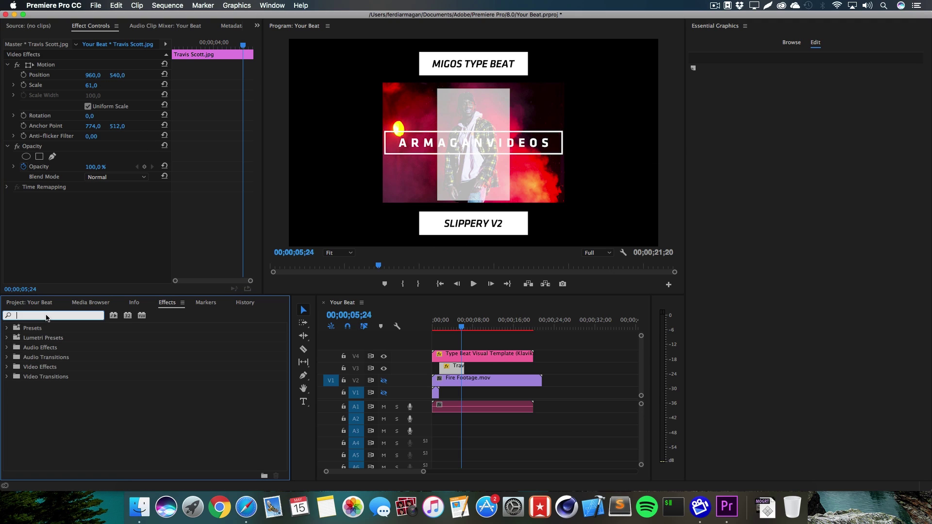
text(crop)
drag(41, 386, 452, 369)
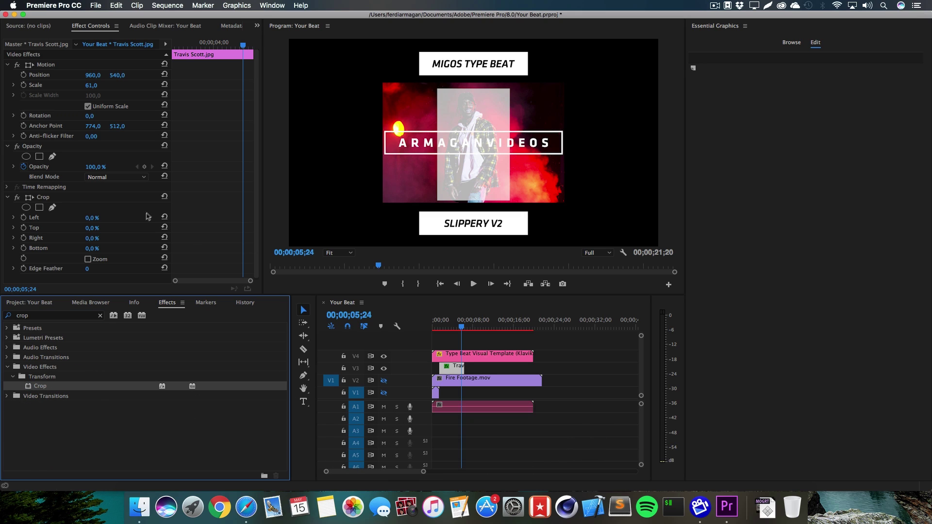
Crop the Travis Scott.jpg clip by 30% left, 5% top, 30% right and 2% bottom to fit the template's image frame.
mouse_move(90, 220)
mouse_down()
mouse_move(115, 220)
mouse_move(106, 221)
mouse_up()
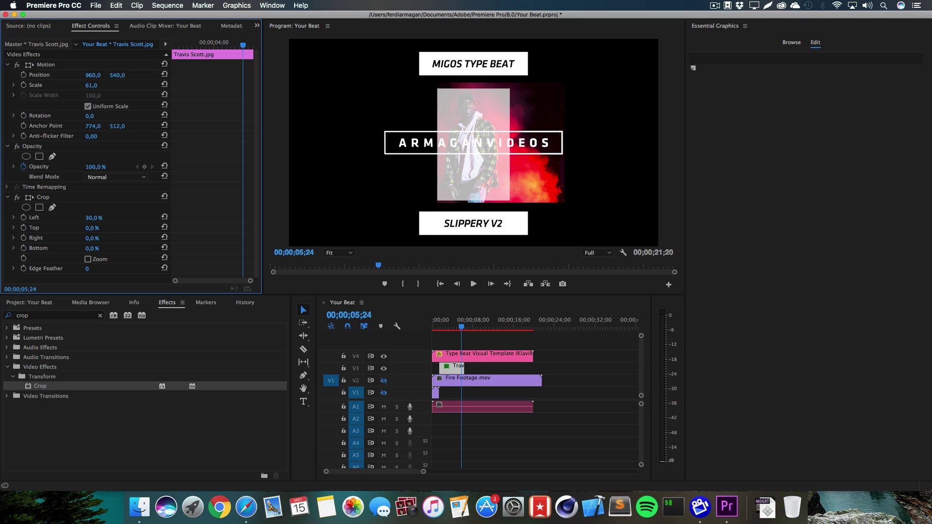
drag(91, 227, 98, 228)
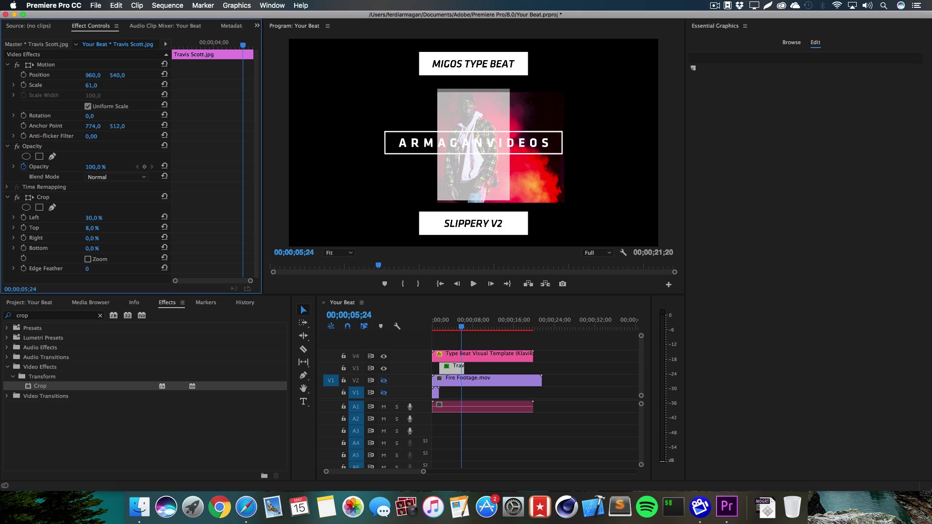
mouse_move(91, 238)
mouse_down()
mouse_move(116, 238)
mouse_move(94, 248)
mouse_up()
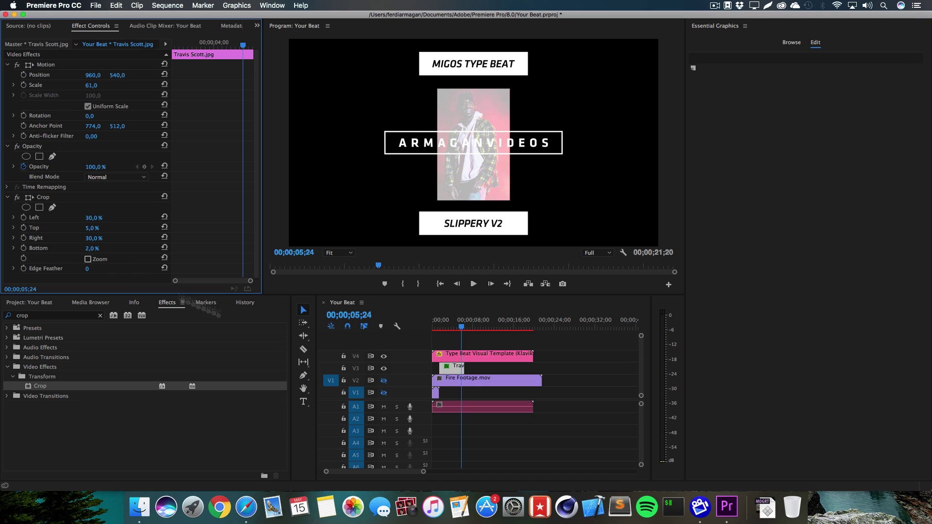
Hide the template's image placeholder and fit the Travis Scott.jpg and Fire Footage.mov clips to the template's full length.
click(466, 354)
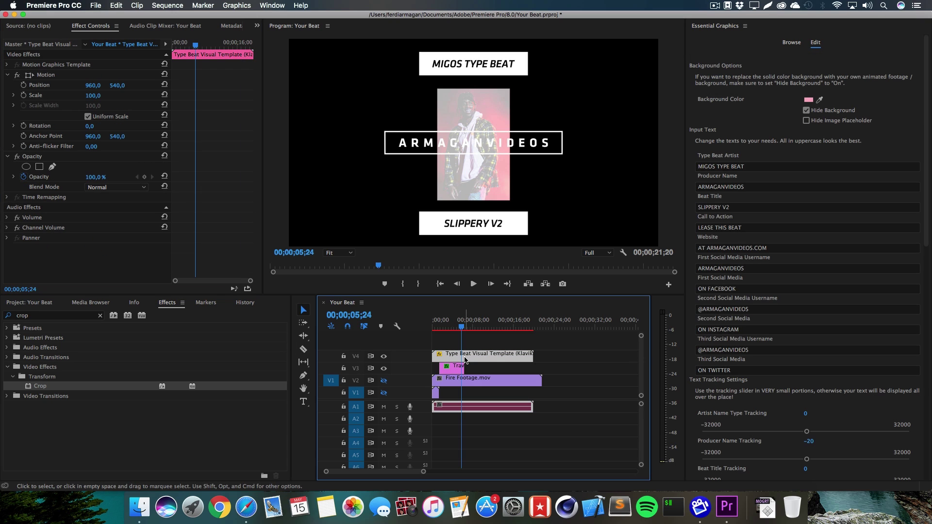
click(806, 121)
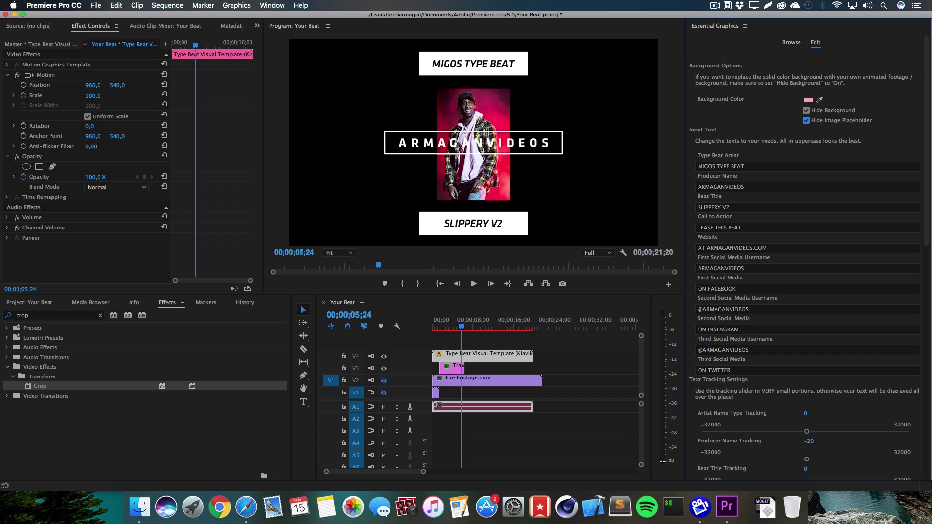
drag(439, 367, 533, 382)
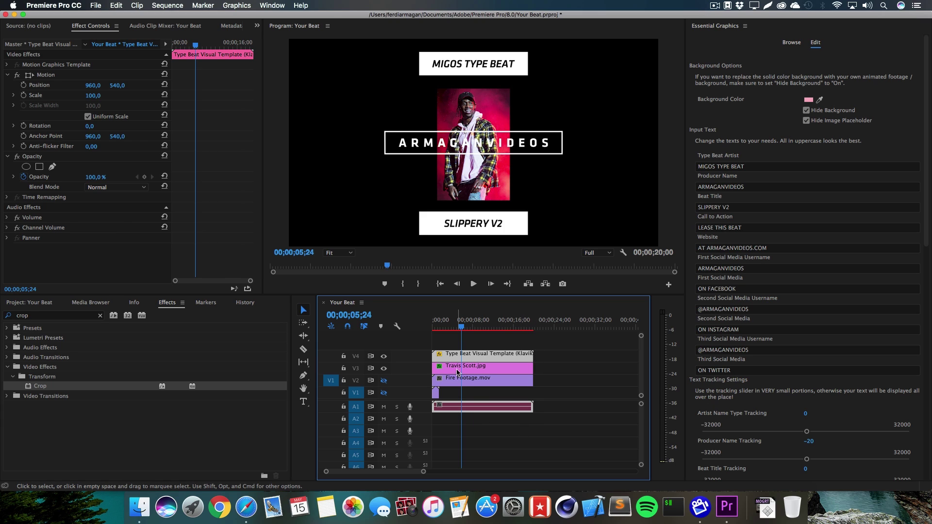
Add a 100% opacity keyframe to the Travis Scott.jpg clip and place it at about 00;00;06;27.
click(457, 372)
mouse_move(455, 328)
mouse_down()
mouse_move(439, 329)
mouse_move(452, 331)
mouse_up()
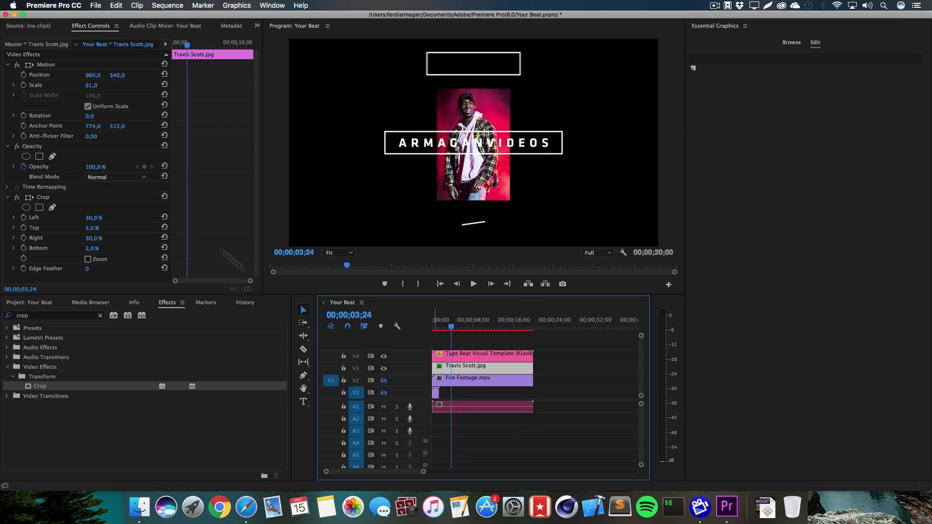
click(24, 167)
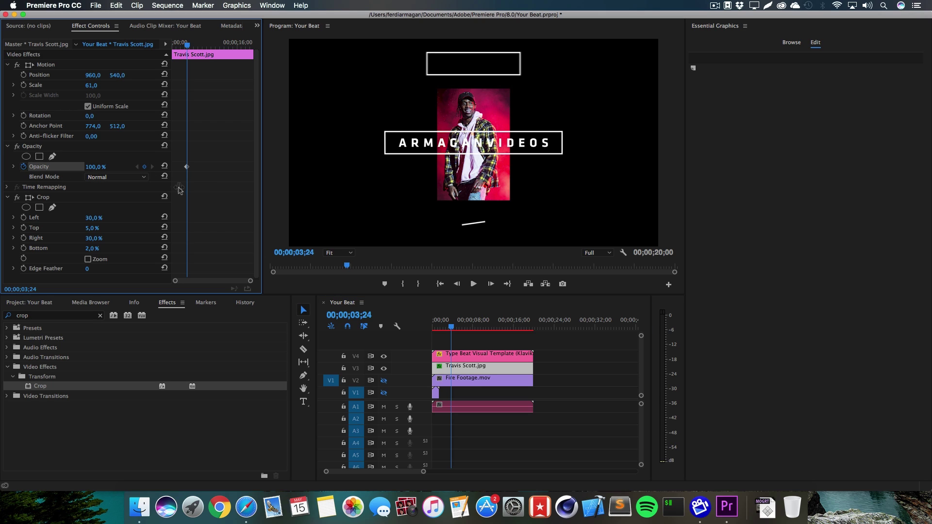
drag(187, 167, 195, 166)
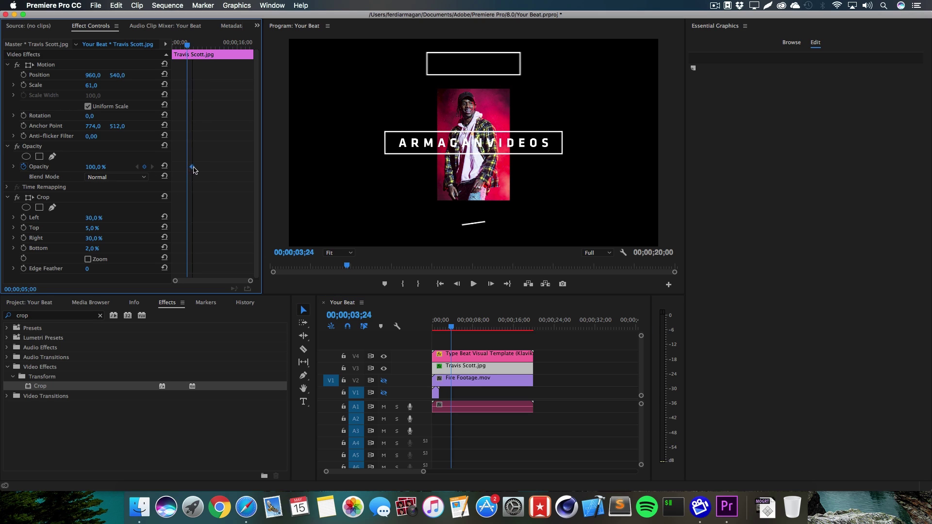
drag(193, 45, 201, 49)
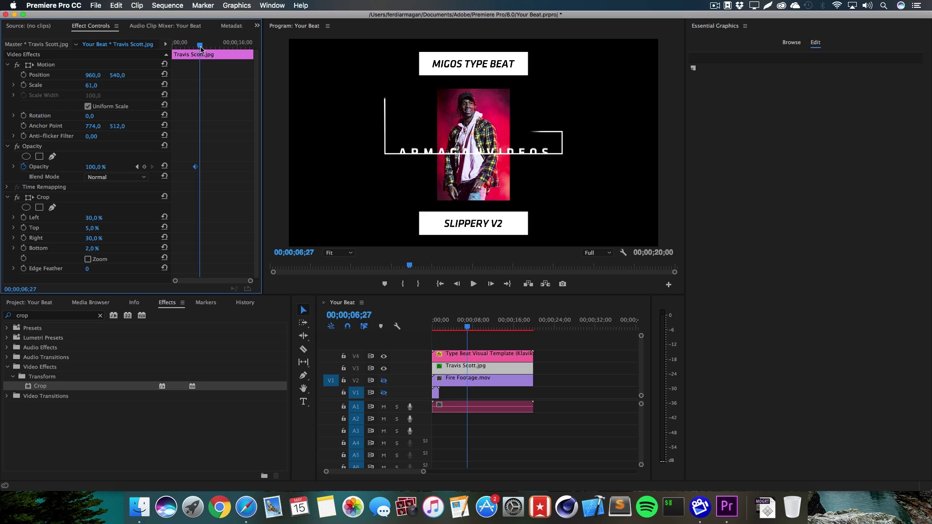
drag(195, 167, 199, 166)
Add a 0% opacity keyframe before the 100% one and shift it to about 3.5 seconds for the fade-in.
drag(188, 47, 182, 45)
text(0)
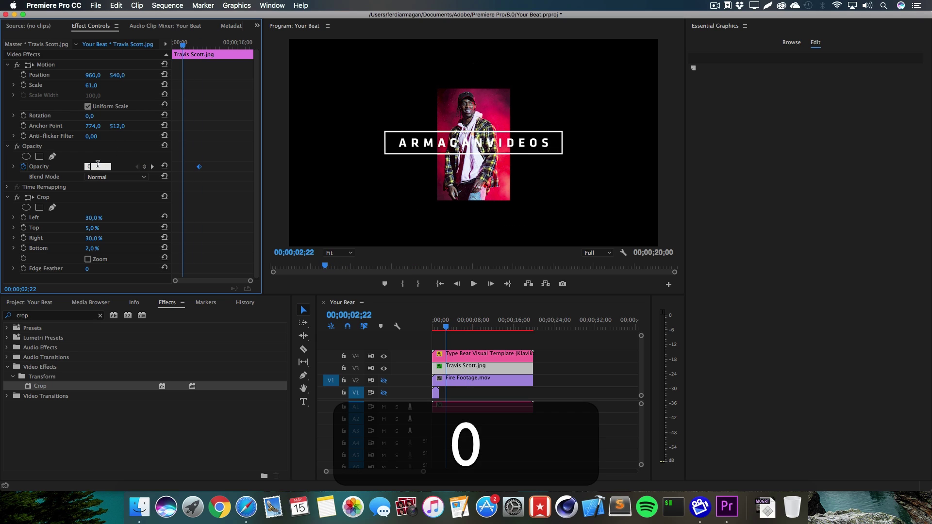
key(Return)
drag(182, 47, 204, 54)
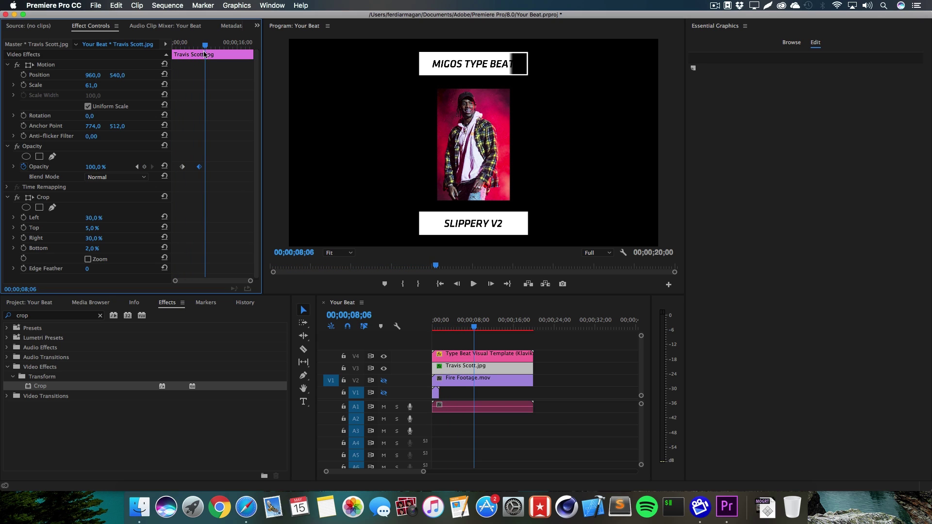
drag(182, 167, 187, 167)
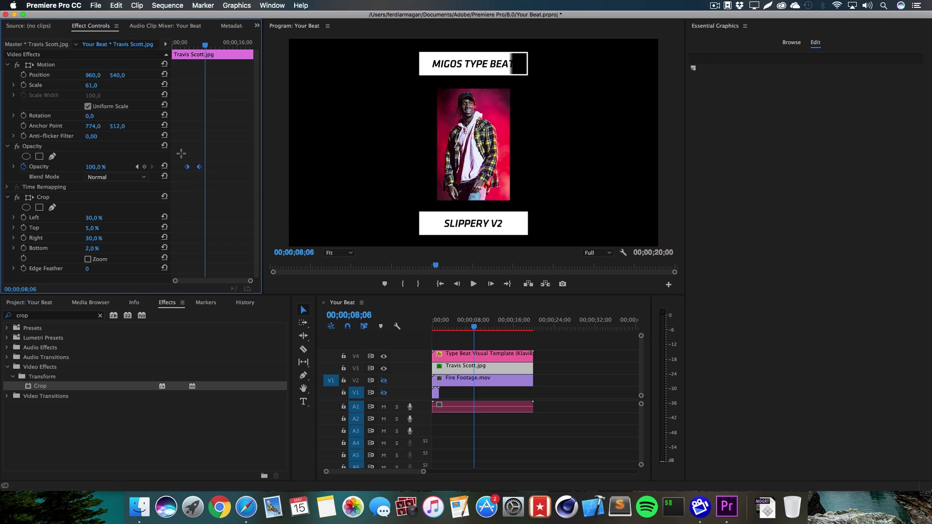
Copy the two opacity keyframes and paste them near the end of the Travis Scott.jpg clip, shifting the pasted pair slightly later.
key(super+c)
drag(517, 329, 534, 329)
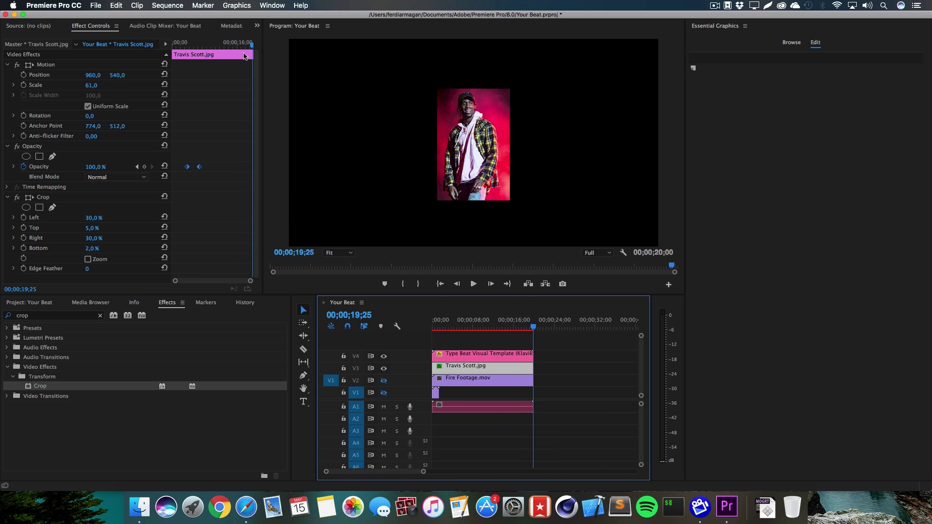
drag(244, 44, 234, 45)
key(super+v)
mouse_move(244, 171)
mouse_down()
mouse_move(224, 169)
mouse_move(239, 167)
mouse_up()
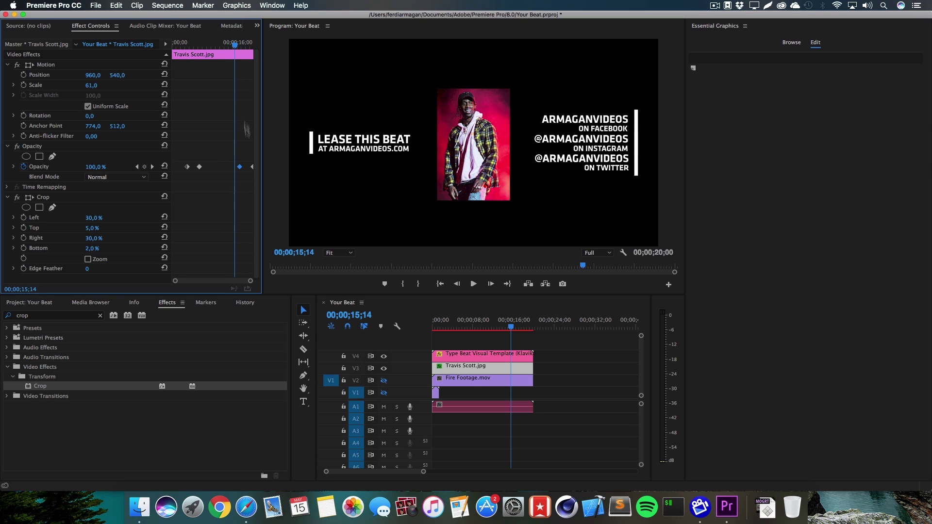
mouse_move(234, 45)
mouse_down()
mouse_move(252, 48)
mouse_move(226, 46)
mouse_up()
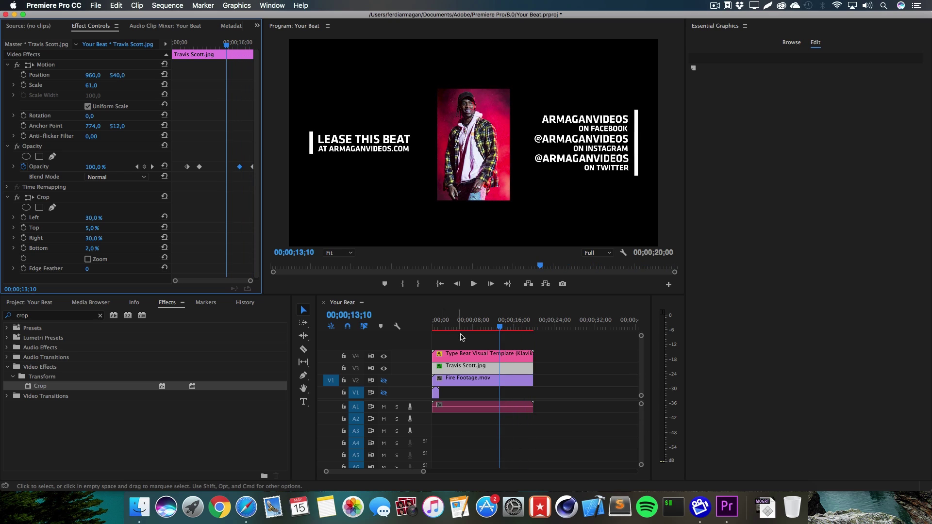
Play the sequence from the beginning to check the artist image's fade-in.
click(461, 396)
key(Home)
key(space)
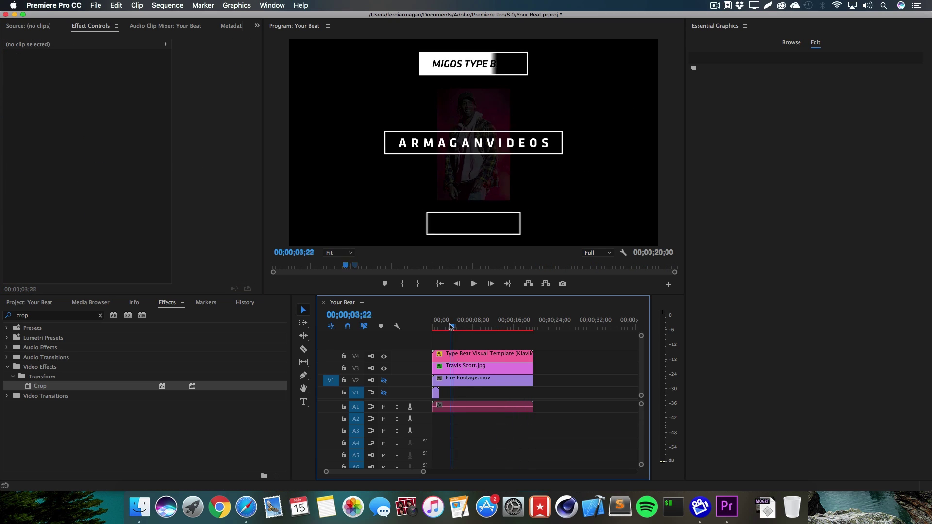
Show video track V1 and scale the Burnt Film.mov clip to 305 so it fills the frame.
click(384, 393)
drag(435, 330, 436, 328)
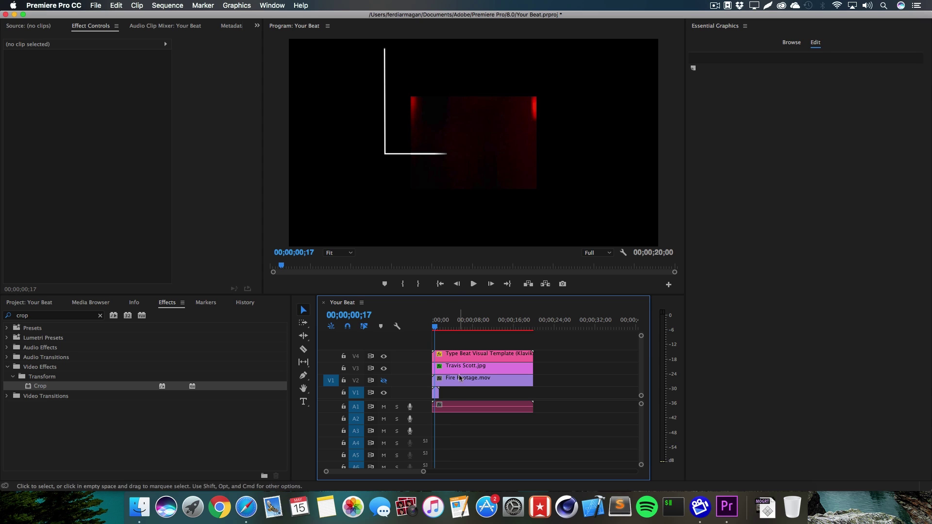
click(436, 395)
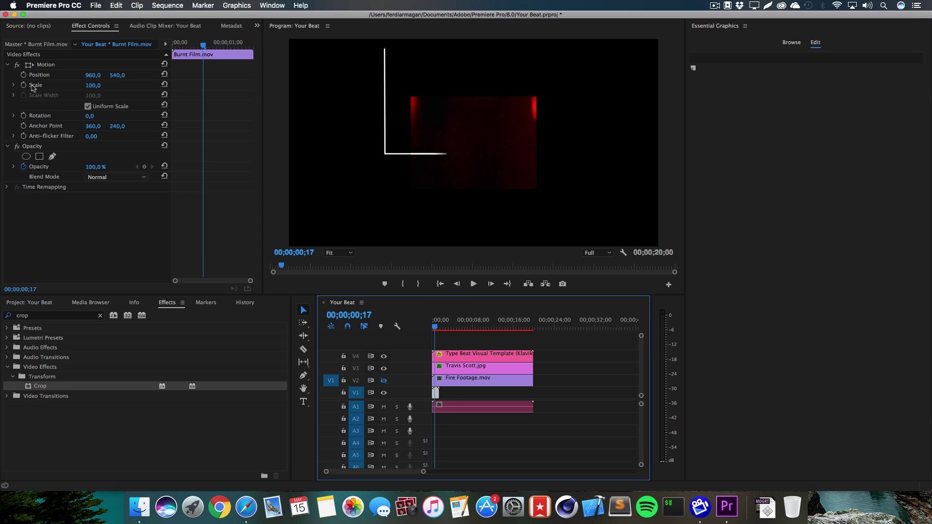
click(90, 86)
drag(90, 86, 191, 86)
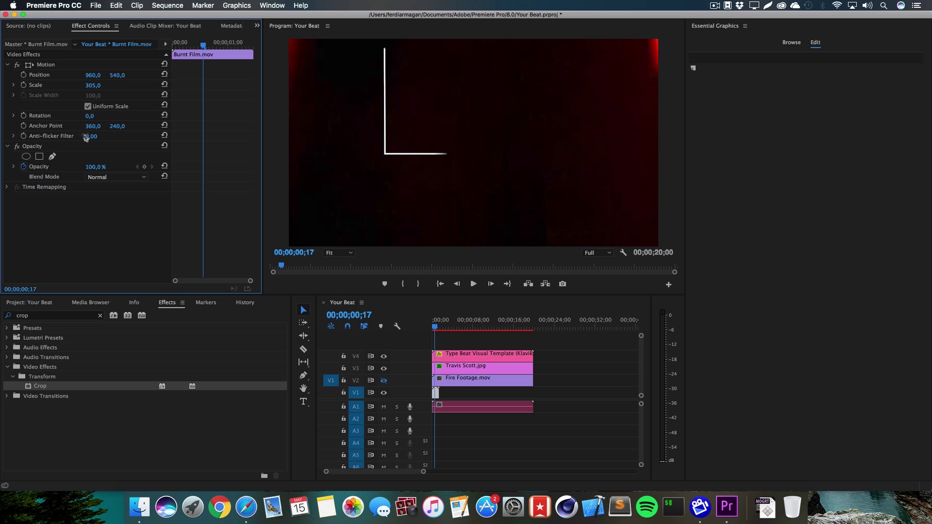
Set the blend mode of Burnt Film.mov to Multiply and of Fire Footage.mov to Screen.
click(107, 178)
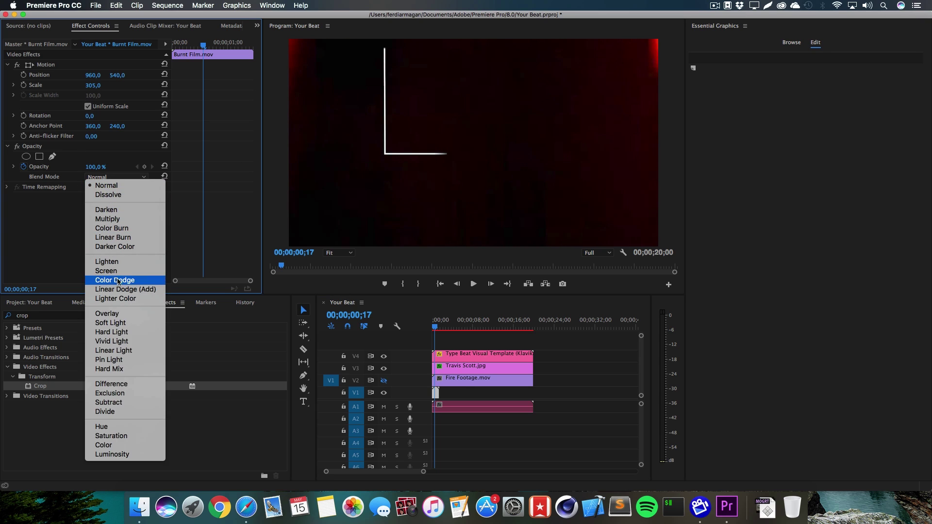
click(118, 219)
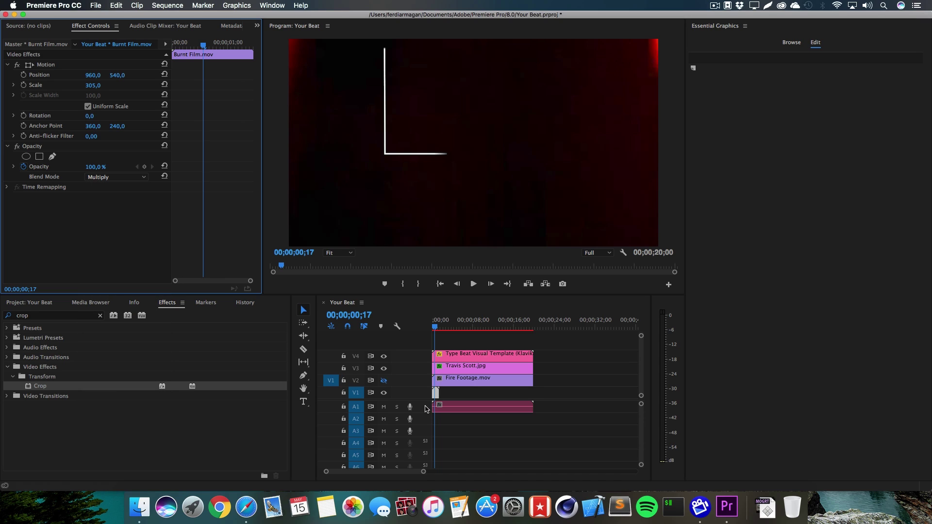
click(450, 384)
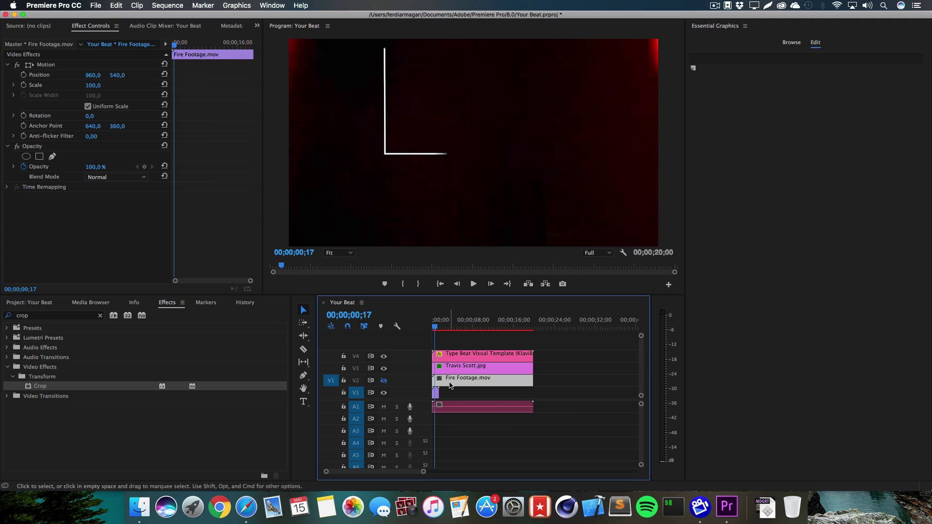
click(121, 178)
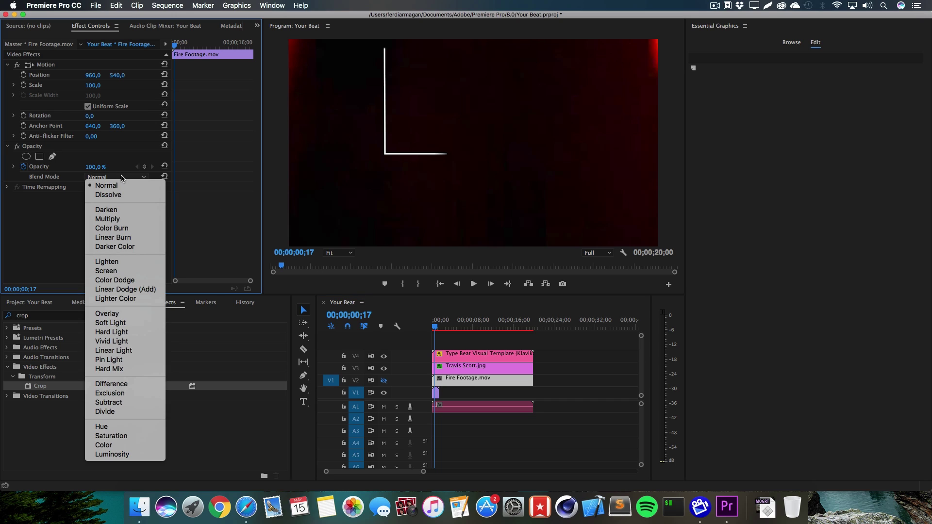
click(116, 271)
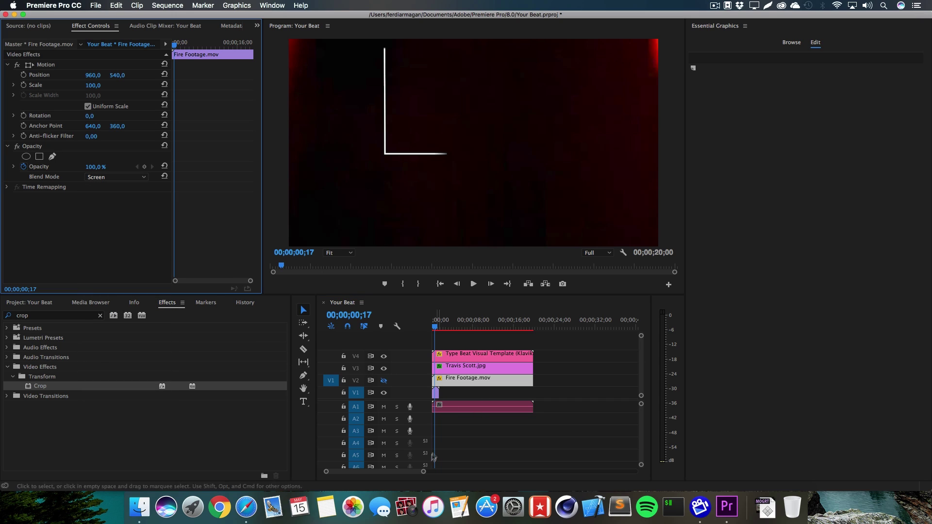
Find the Black & White effect and apply it to both the Fire Footage.mov and Burnt Film.mov clips.
drag(424, 471, 410, 473)
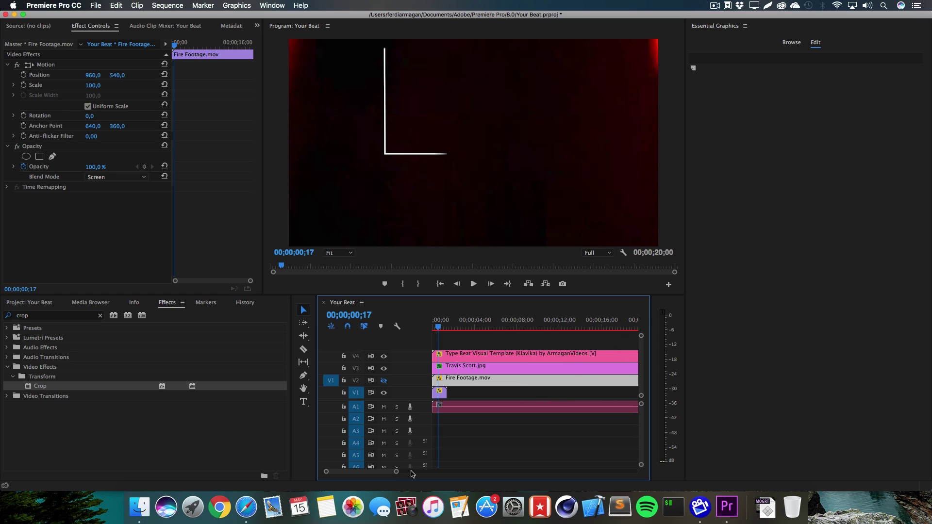
click(16, 316)
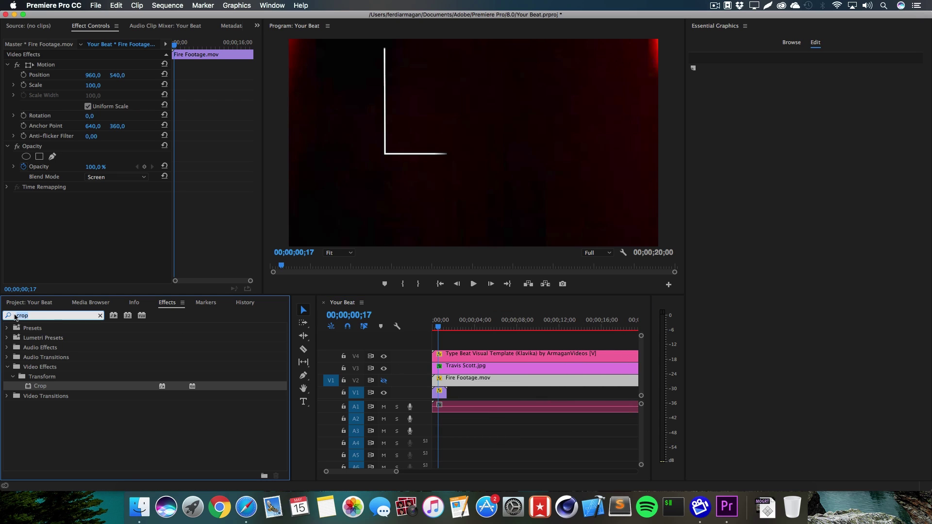
text(black)
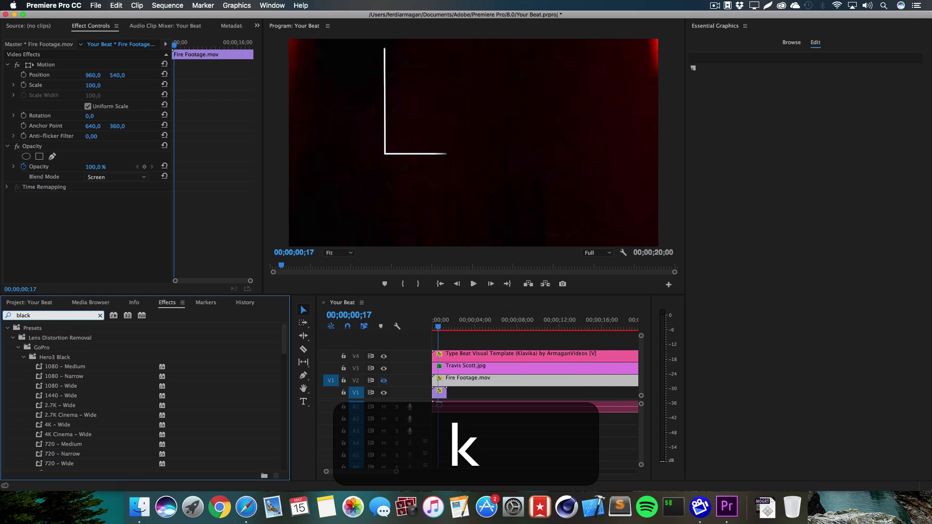
text( &)
drag(52, 387, 465, 381)
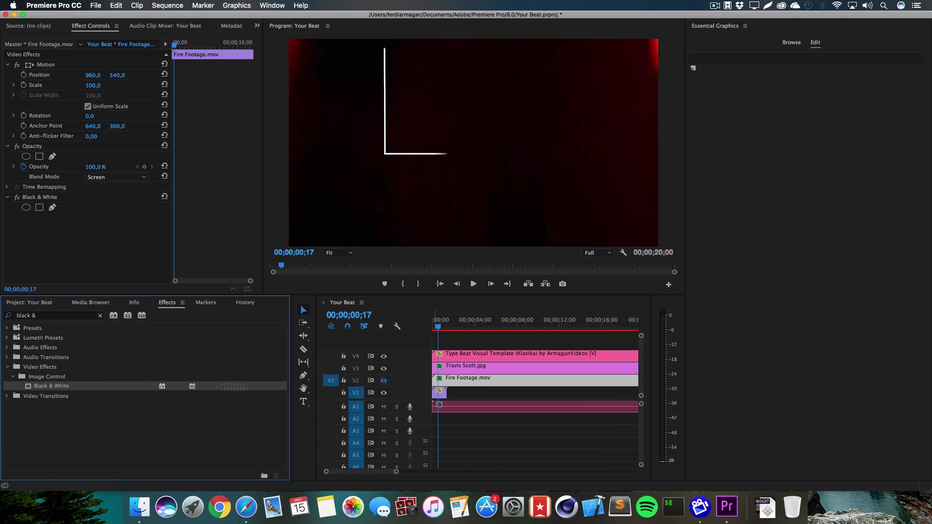
drag(438, 394, 439, 393)
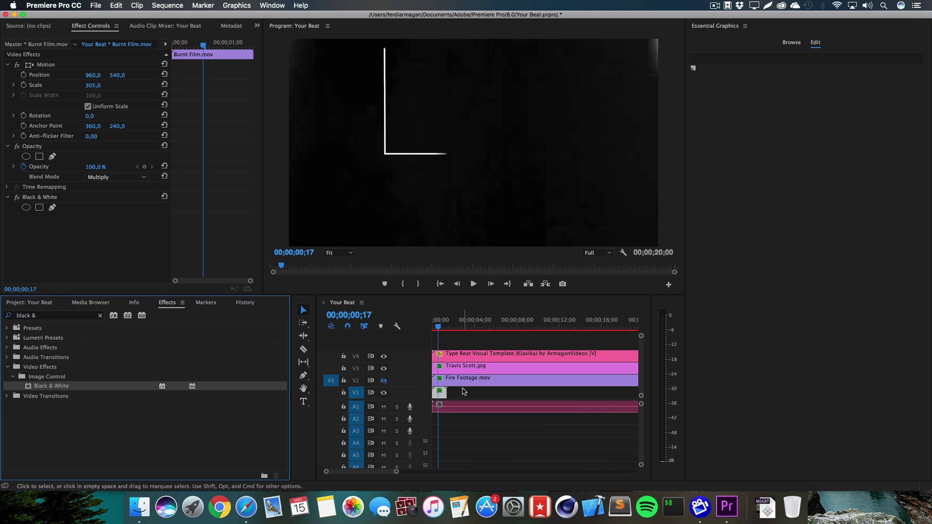
Show video track V2 and scale the Fire Footage.mov clip up to fill the frame width.
drag(437, 329, 456, 331)
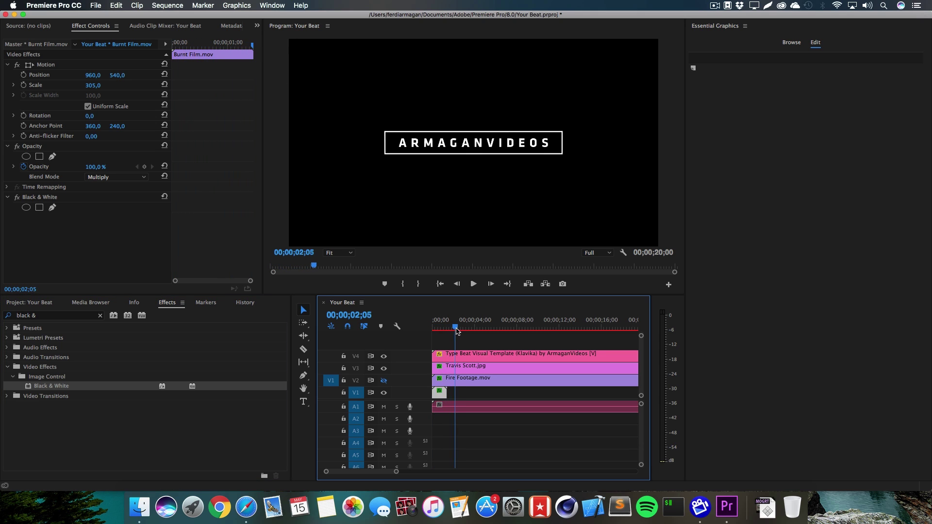
click(384, 381)
click(463, 379)
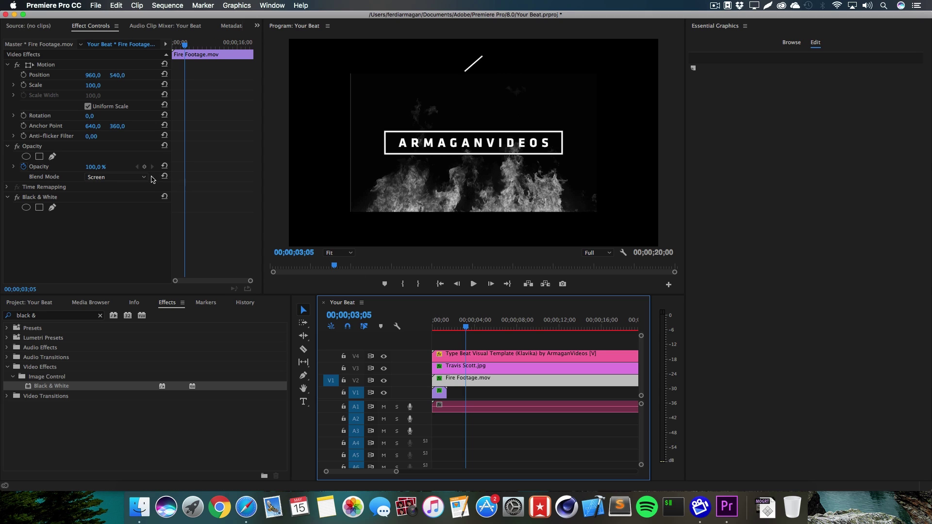
drag(92, 85, 128, 85)
drag(463, 327, 515, 340)
Target track V1, duplicate the Burnt Film.mov clip there into a row of four end-to-end clips, and copy the row.
click(442, 394)
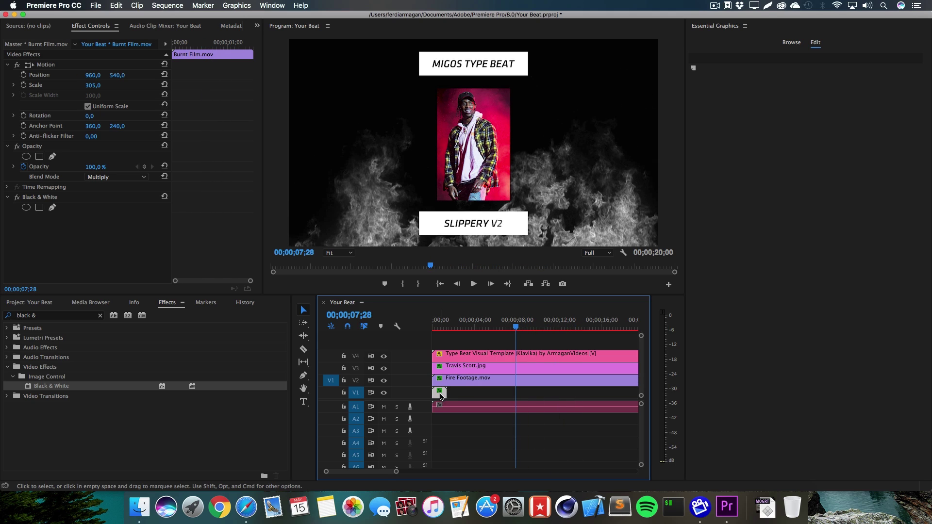
click(329, 383)
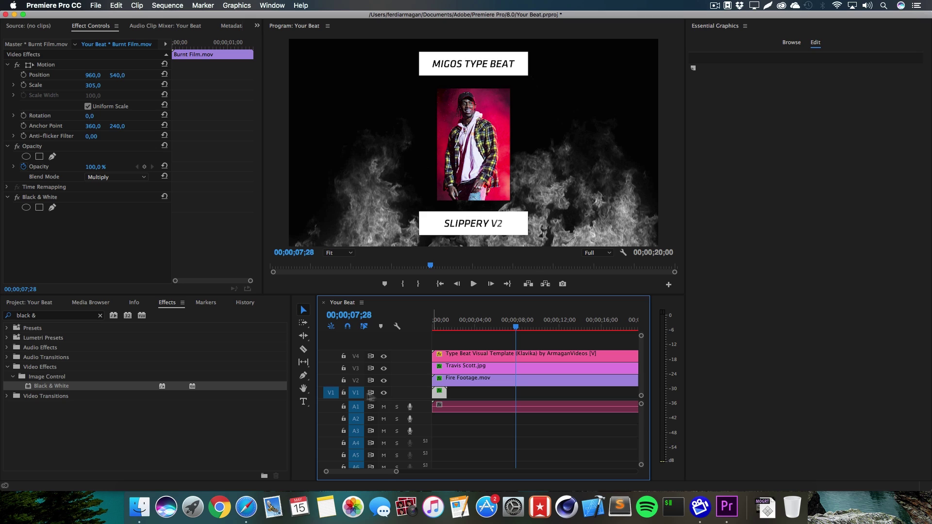
click(443, 394)
click(438, 393)
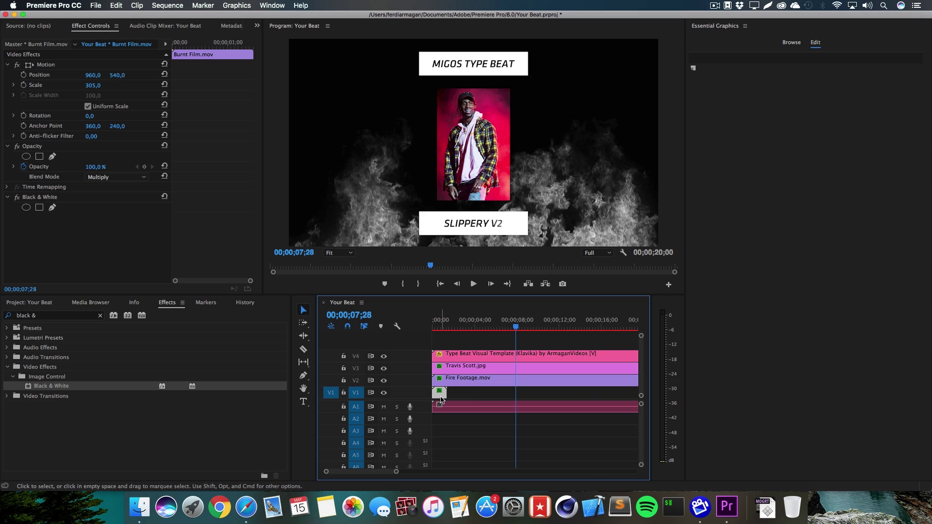
key(super+c)
click(466, 324)
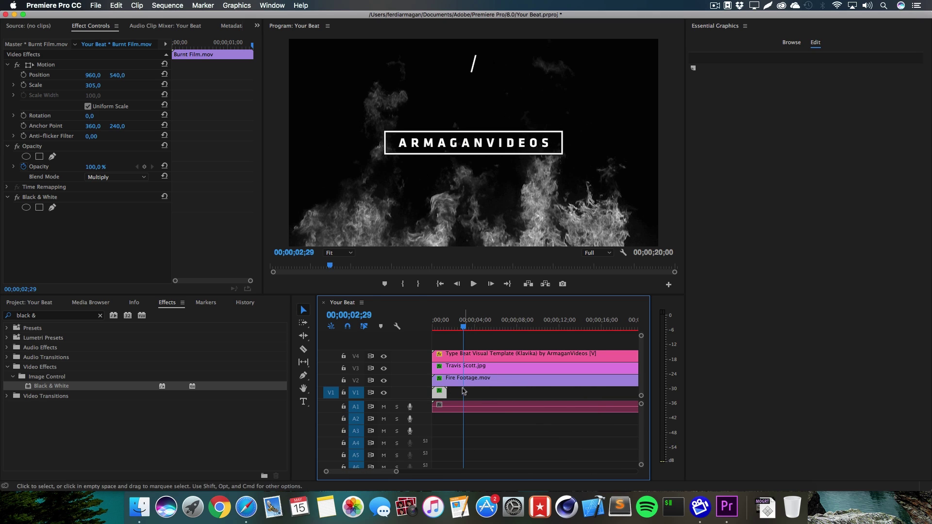
key(super+v)
drag(471, 396, 455, 397)
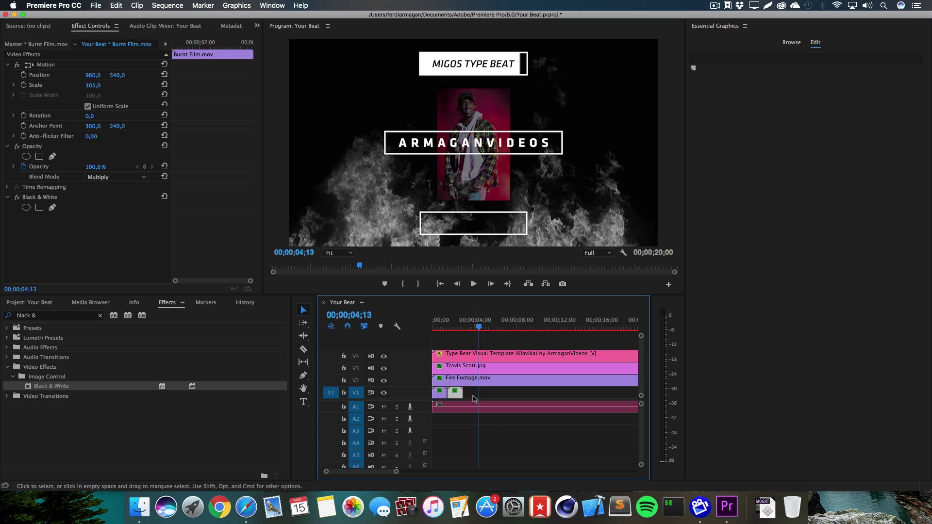
key(super+v)
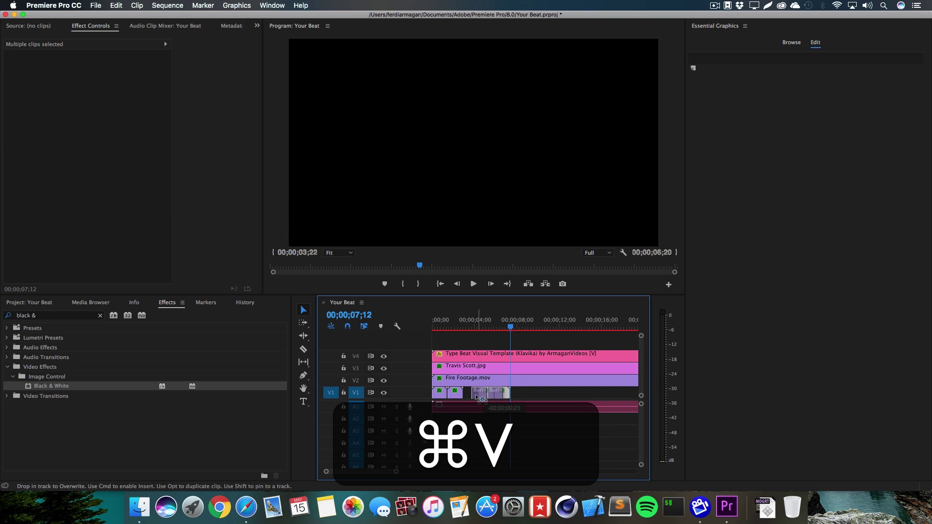
drag(510, 327, 452, 326)
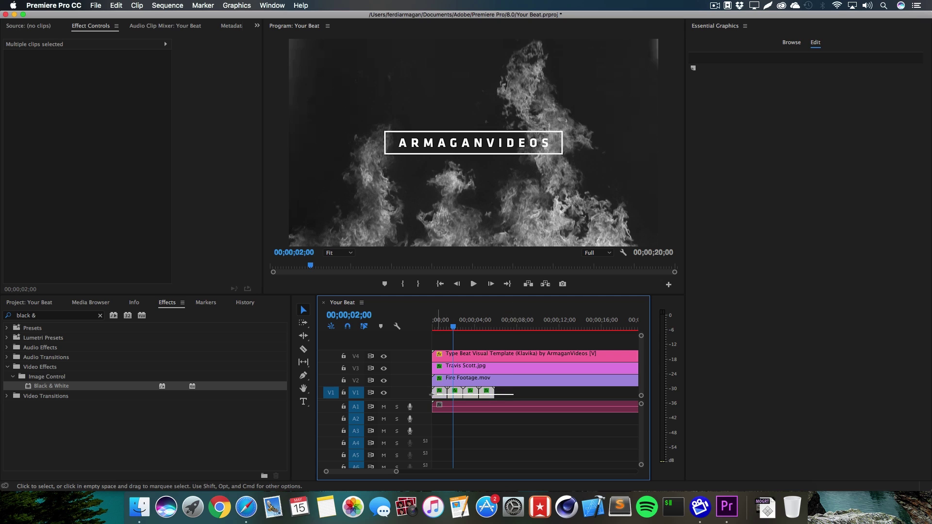
key(super+c)
key(super+v)
drag(514, 394, 564, 397)
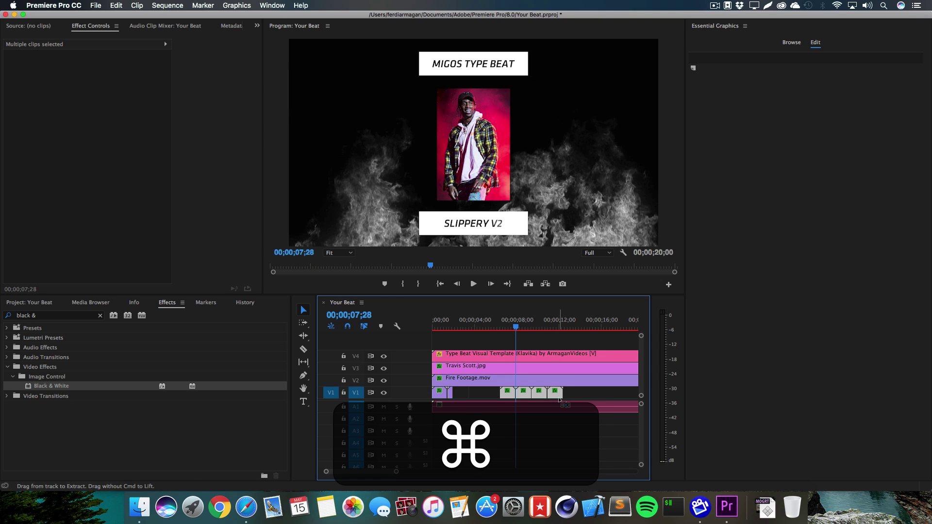
key(super+z)
key(super+z)
Paste the four copied Burnt Film.mov clips on V1 and butt them against the end of the existing row.
click(508, 329)
key(super+v)
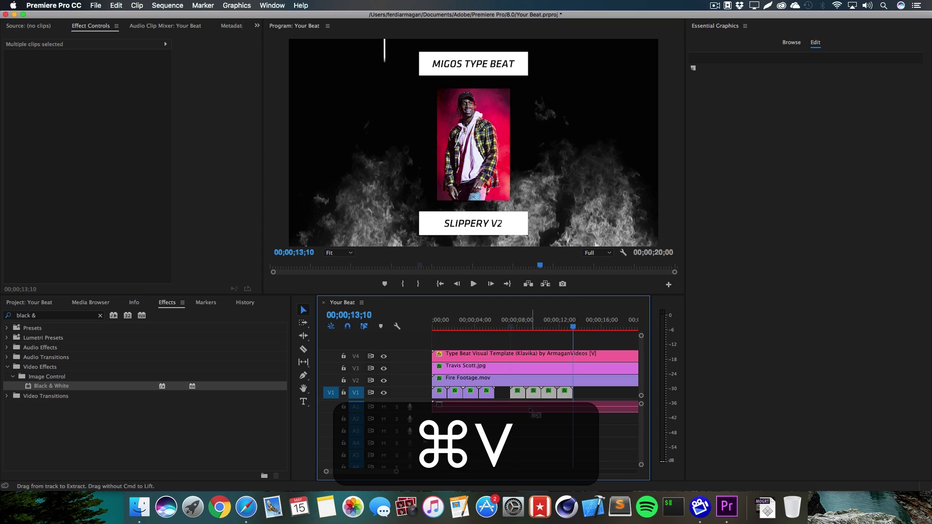
drag(522, 396, 508, 399)
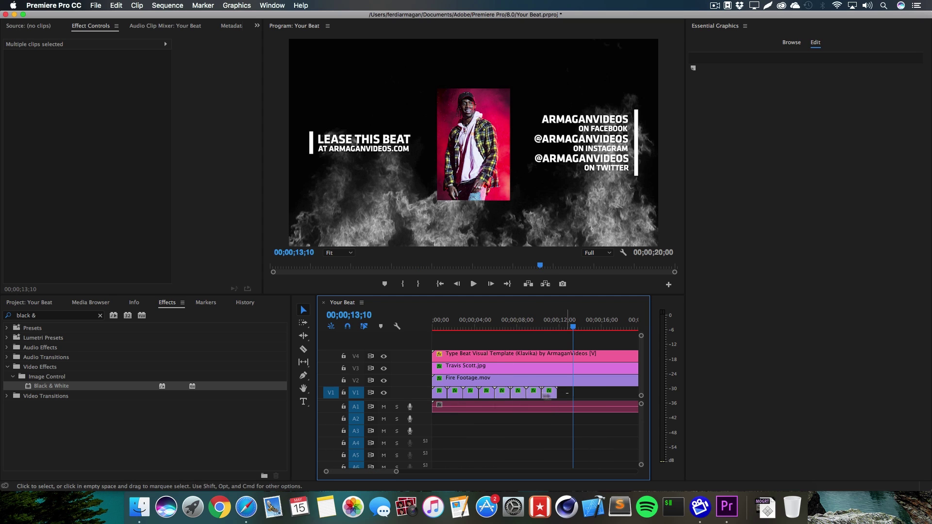
Copy the eight Burnt Film.mov clips, paste them behind the row, and cut off the excess at the end of Fire Footage.mov.
key(super+c)
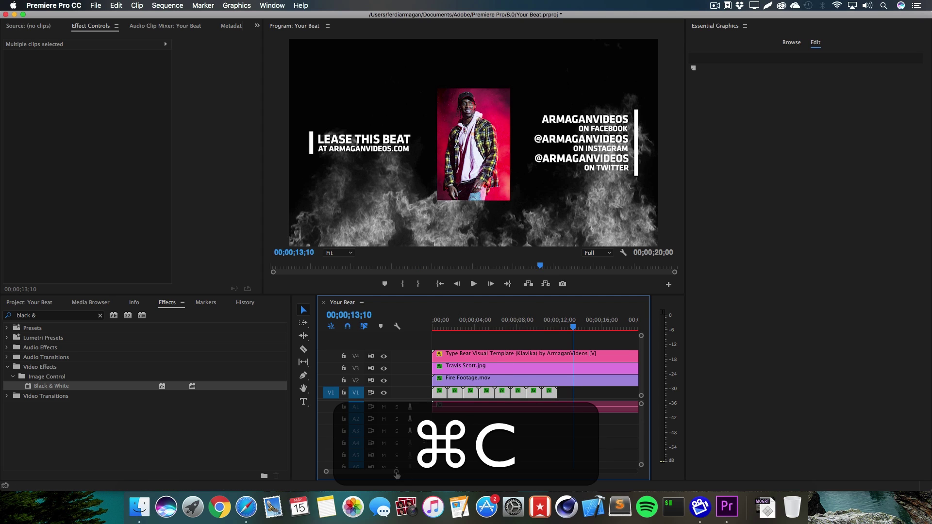
drag(397, 473, 418, 473)
click(507, 329)
key(super+v)
drag(514, 397, 509, 399)
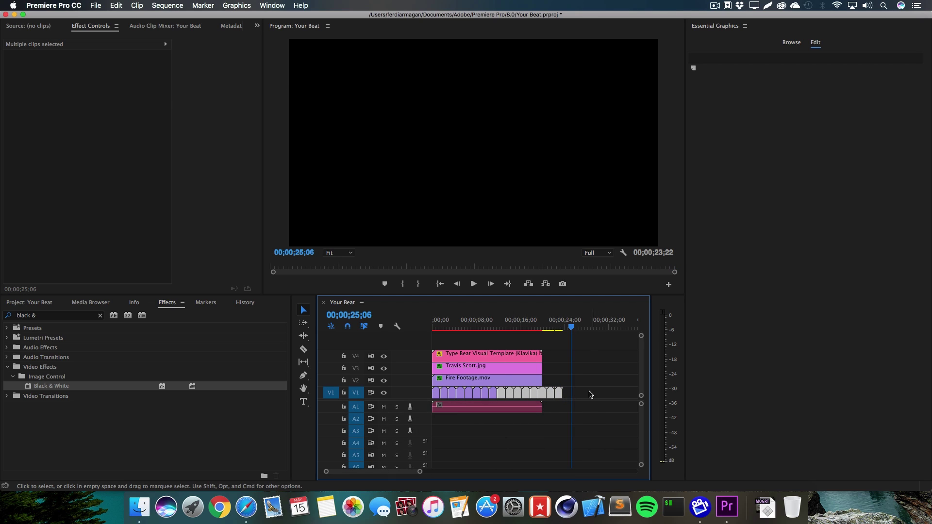
key(BackSpace)
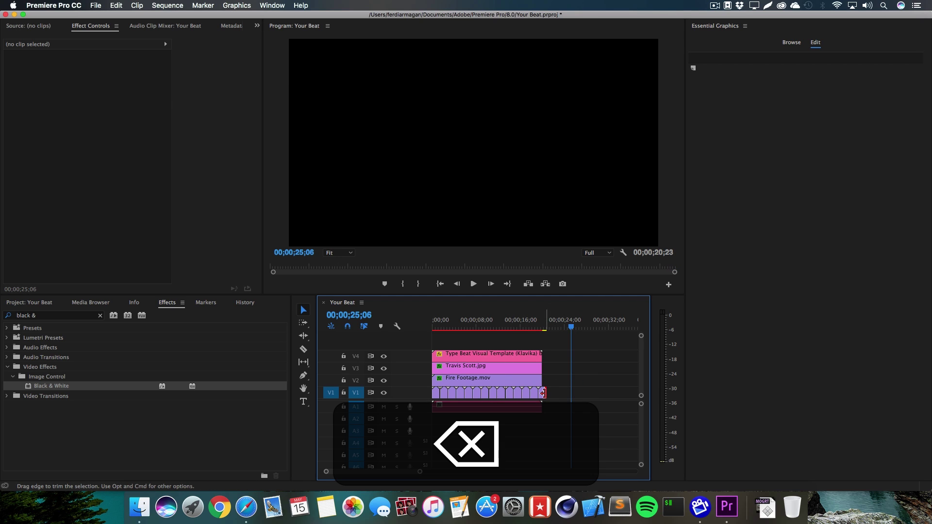
mouse_move(468, 325)
mouse_down()
mouse_move(431, 325)
mouse_move(486, 325)
mouse_up()
Unlink and delete the audio of the Type Beat Visual Template clip, and move all video clips up one track to free V1.
drag(562, 396, 430, 350)
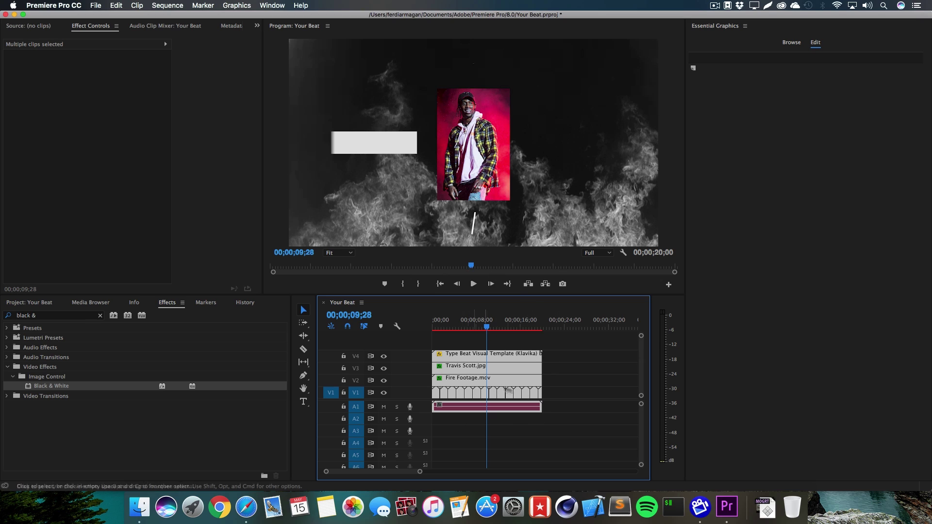
click(518, 440)
click(496, 355)
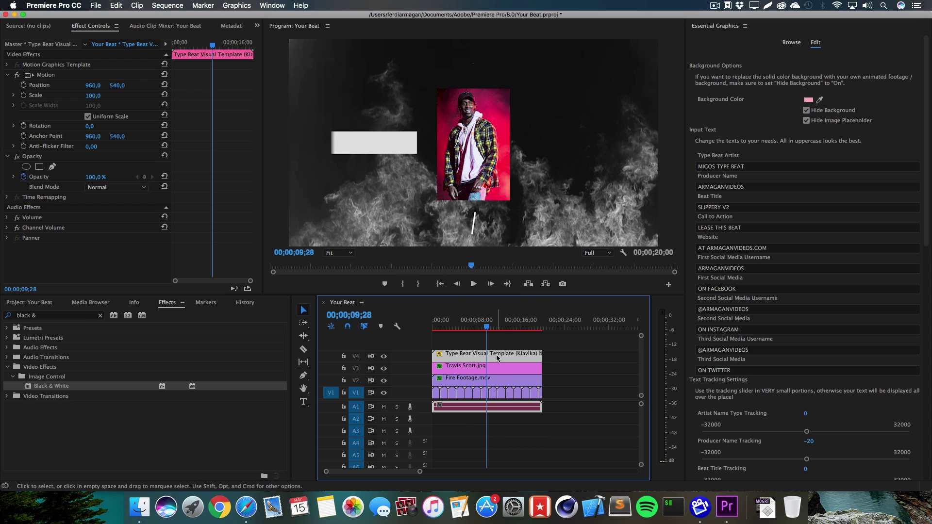
right_click(497, 358)
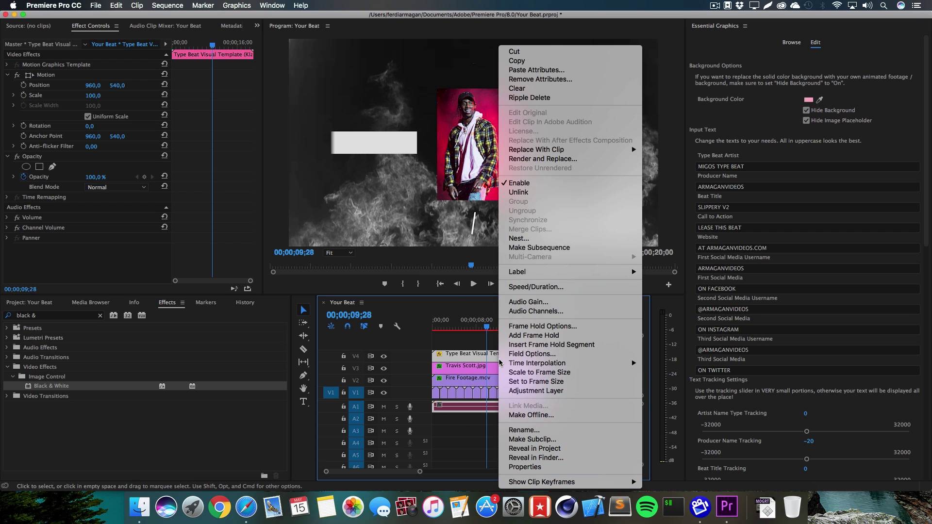
click(535, 193)
click(511, 410)
key(BackSpace)
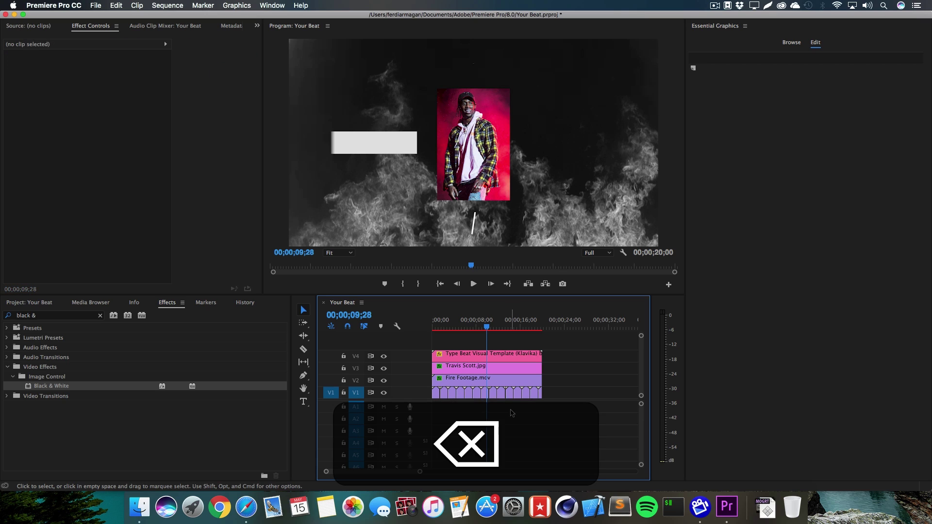
drag(558, 402, 443, 344)
click(461, 392)
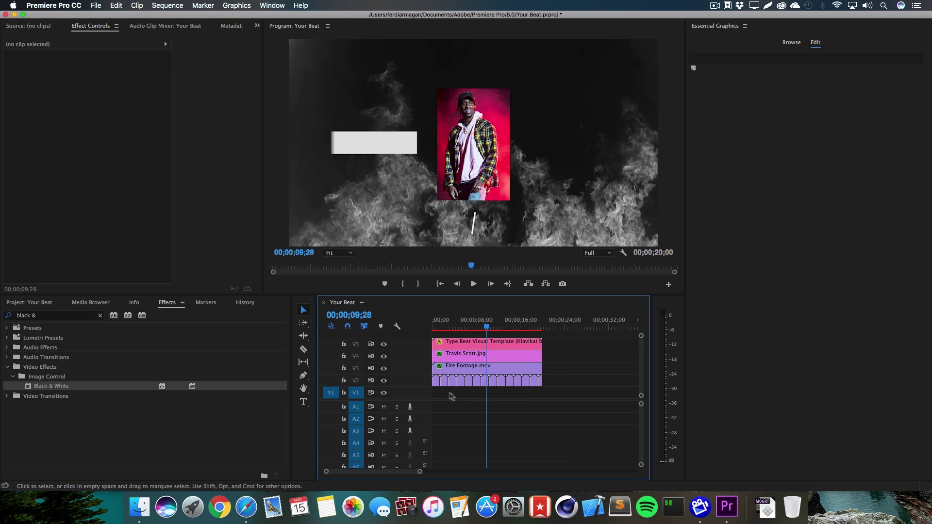
Create a 1920 x 1080 dark magenta color matte named Background and lay it on V1 under the full length of the clips.
click(43, 305)
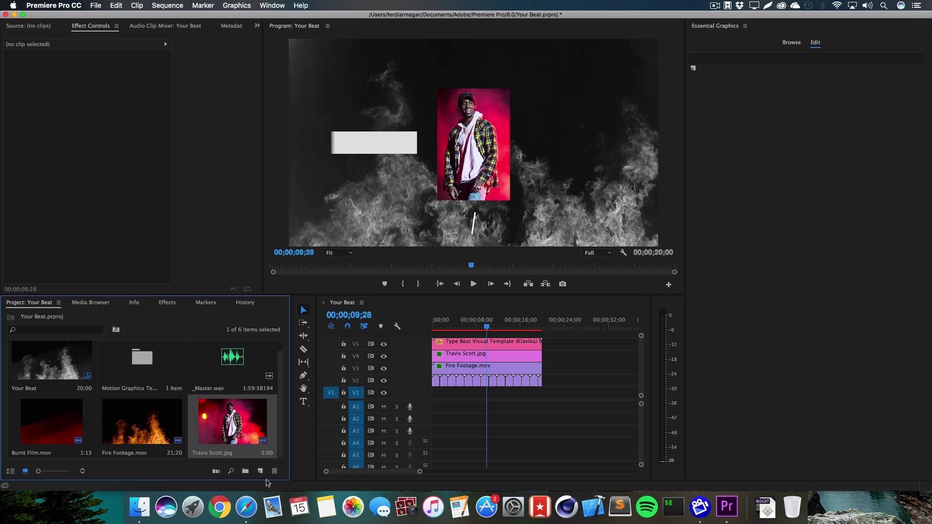
click(261, 472)
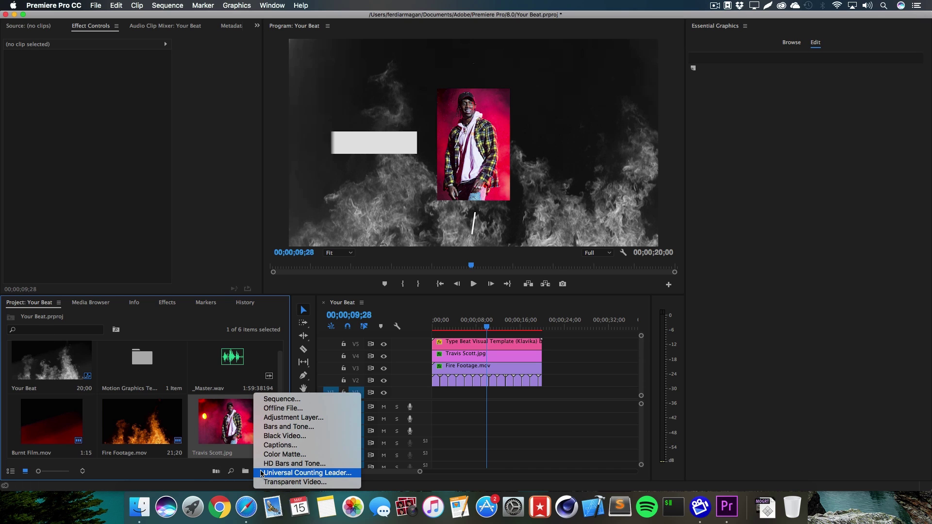
click(285, 455)
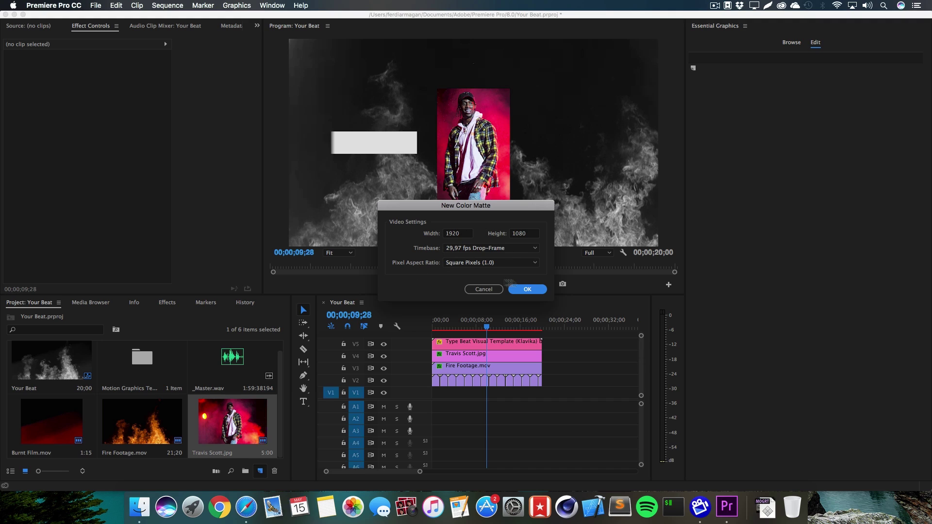
click(527, 290)
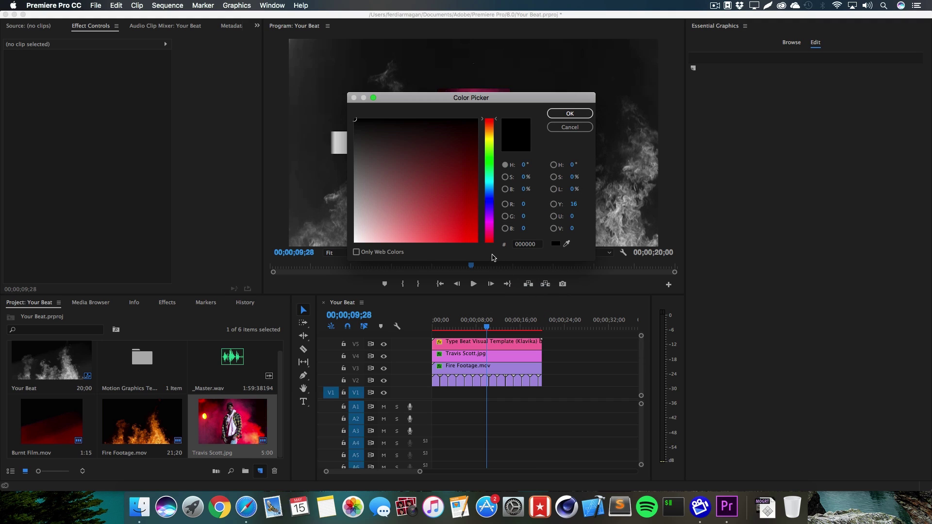
click(489, 229)
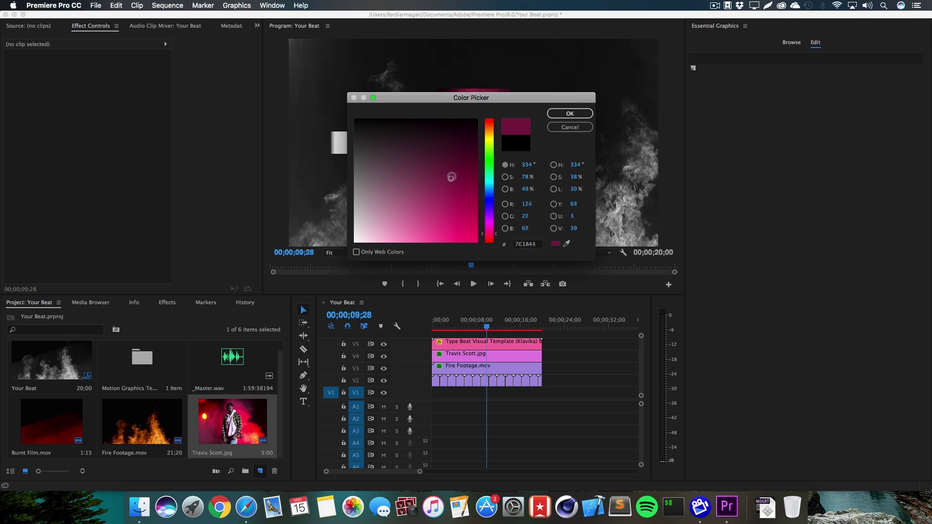
click(563, 114)
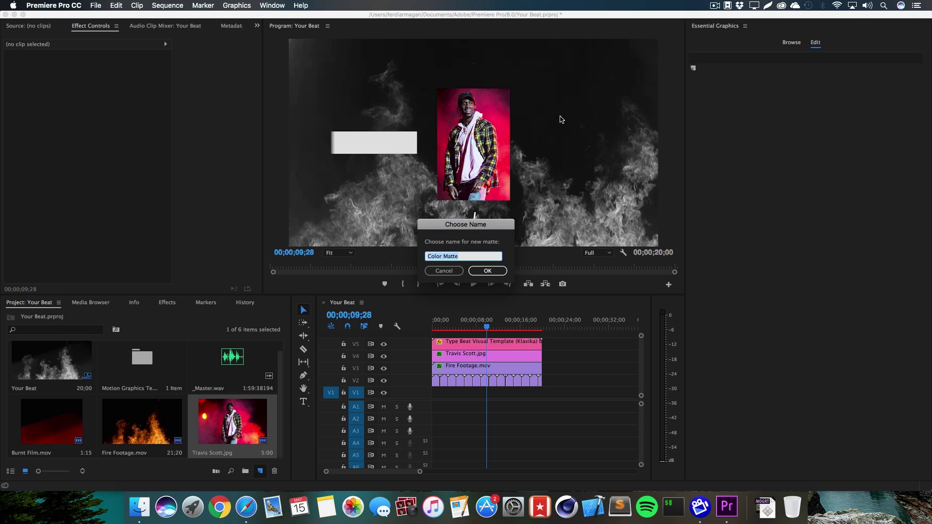
text(Background)
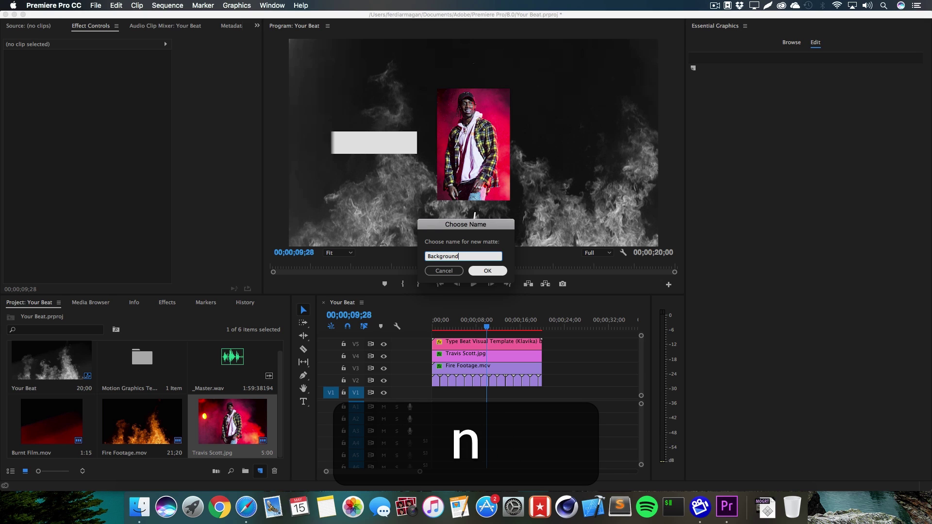
key(Return)
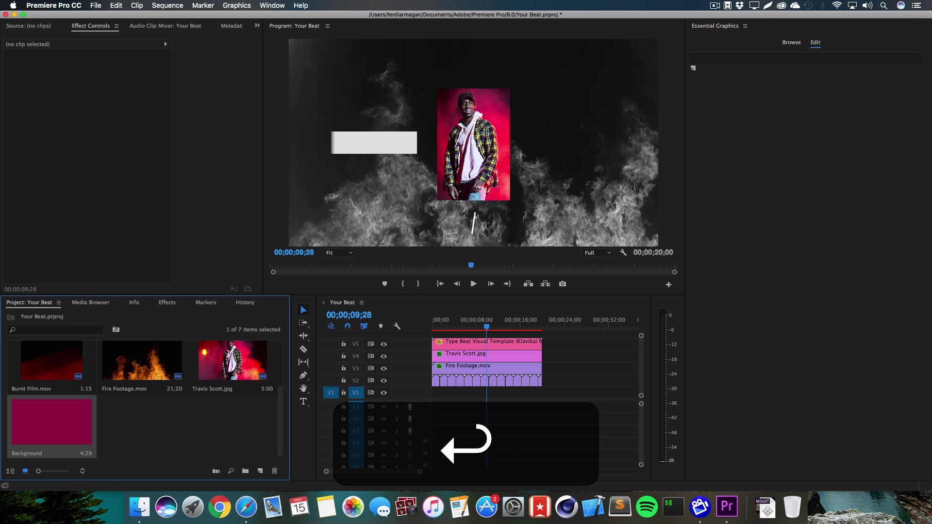
drag(51, 421, 541, 393)
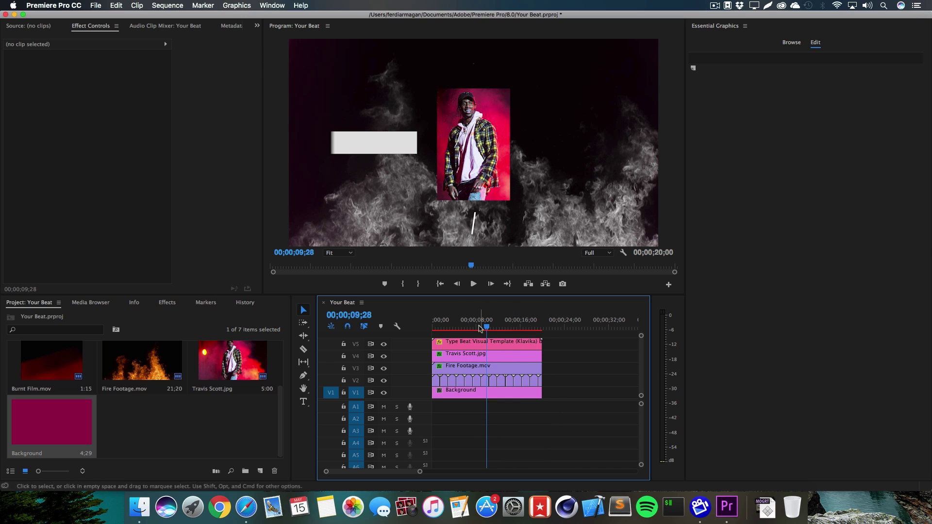
mouse_move(487, 326)
mouse_down()
mouse_move(430, 323)
mouse_move(537, 338)
mouse_move(487, 328)
mouse_up()
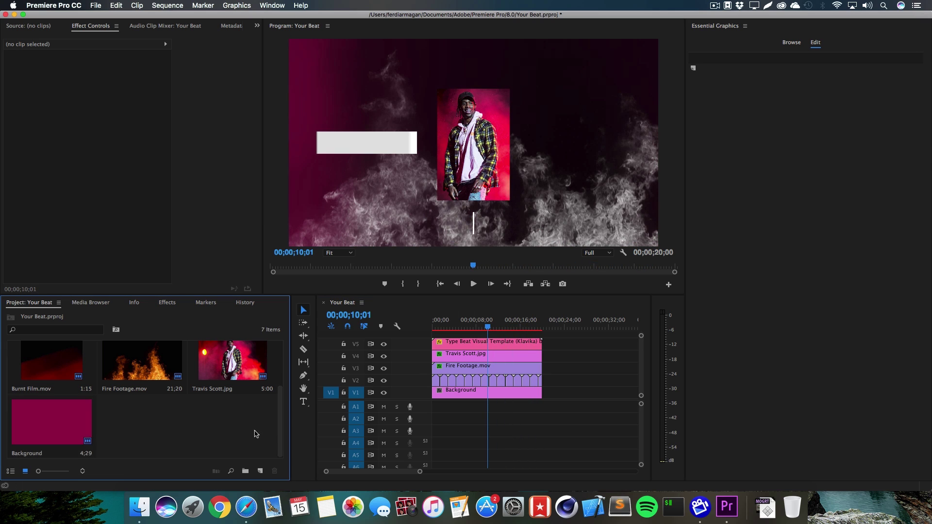
Place _Master.wav on audio track A1 at the sequence start and scrub through the visuals with the music.
scroll(254, 433, up, 3)
click(250, 383)
drag(250, 383, 436, 408)
drag(419, 471, 493, 471)
click(449, 330)
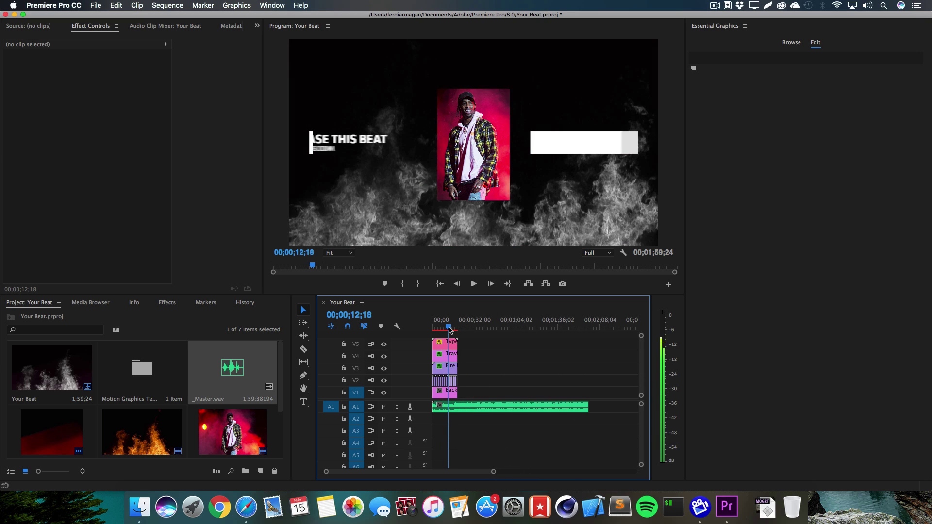
drag(449, 330, 451, 330)
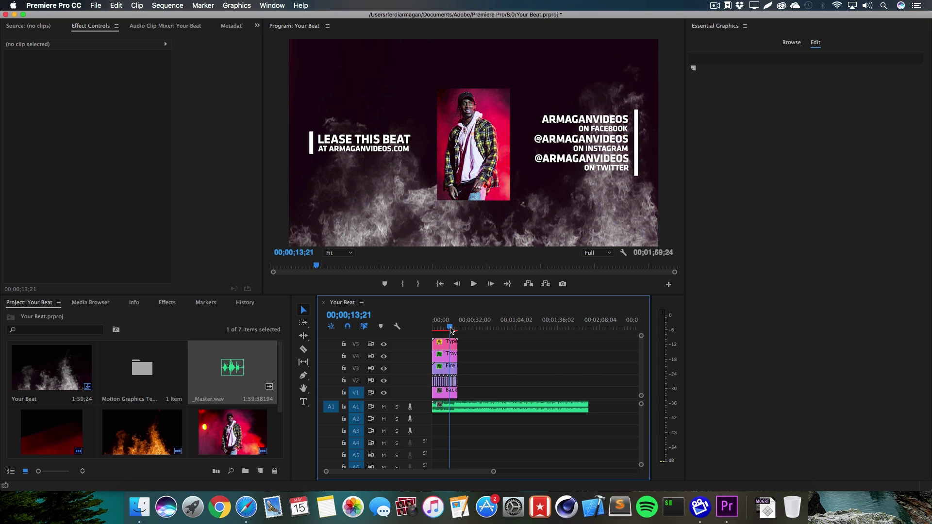
key(XF86AudioMute)
mouse_move(451, 330)
mouse_down()
mouse_move(440, 330)
mouse_move(461, 331)
mouse_up()
Hide track V3 containing Fire Footage.mov and scrub through the sequence to check the background without the fire.
drag(493, 472, 431, 471)
click(448, 369)
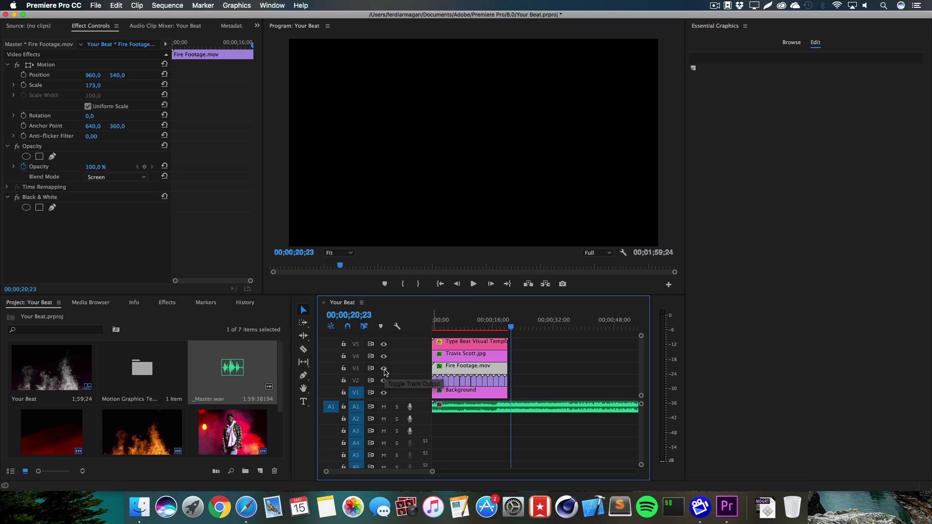
click(383, 369)
drag(477, 329, 509, 335)
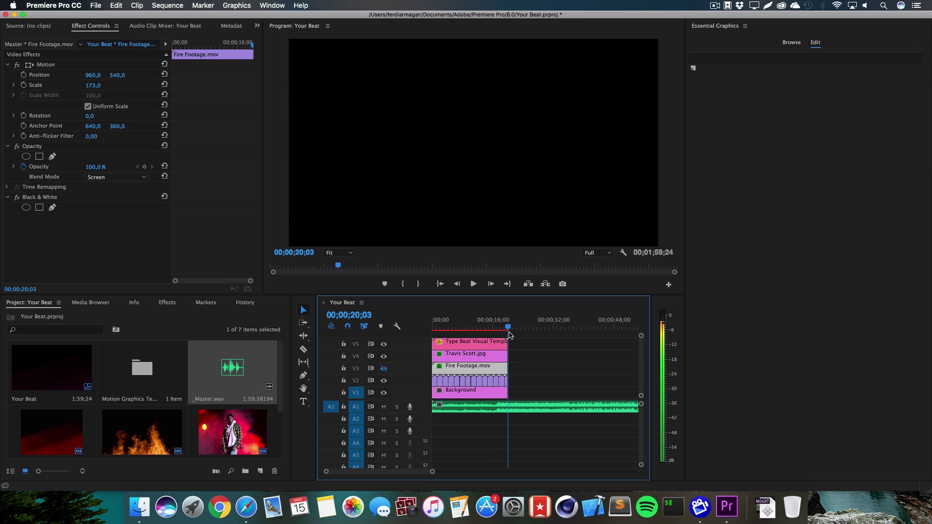
Copy all clips on the video tracks and paste the block directly behind the first one above the music.
drag(521, 397, 504, 342)
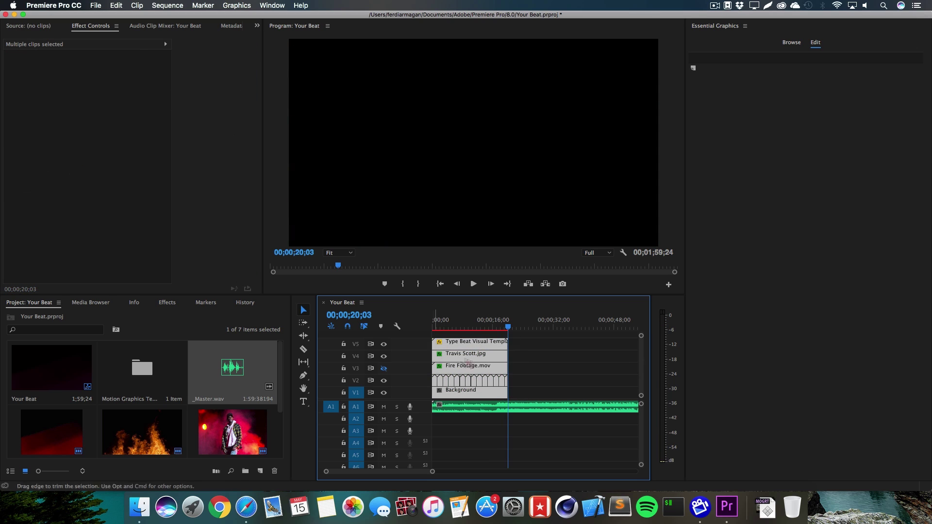
key(super+c)
click(515, 331)
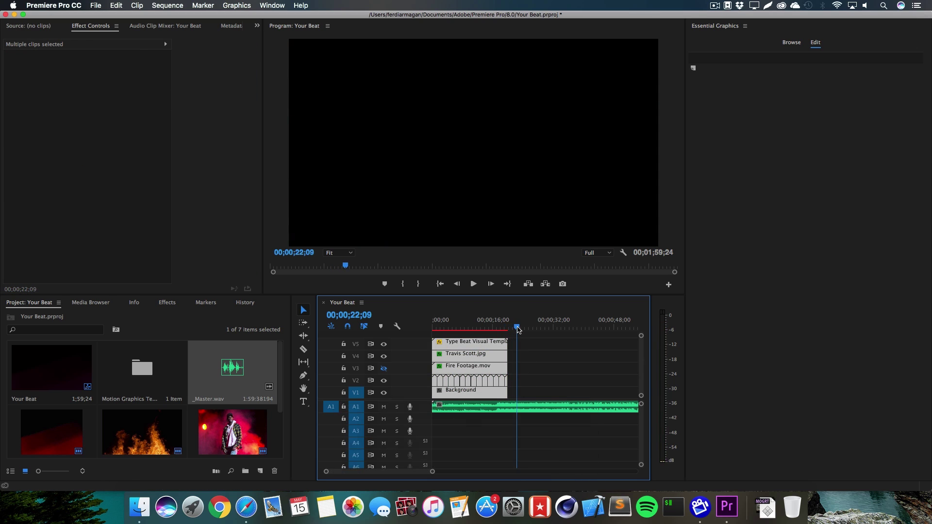
key(super+v)
drag(526, 349, 517, 349)
drag(433, 473, 505, 471)
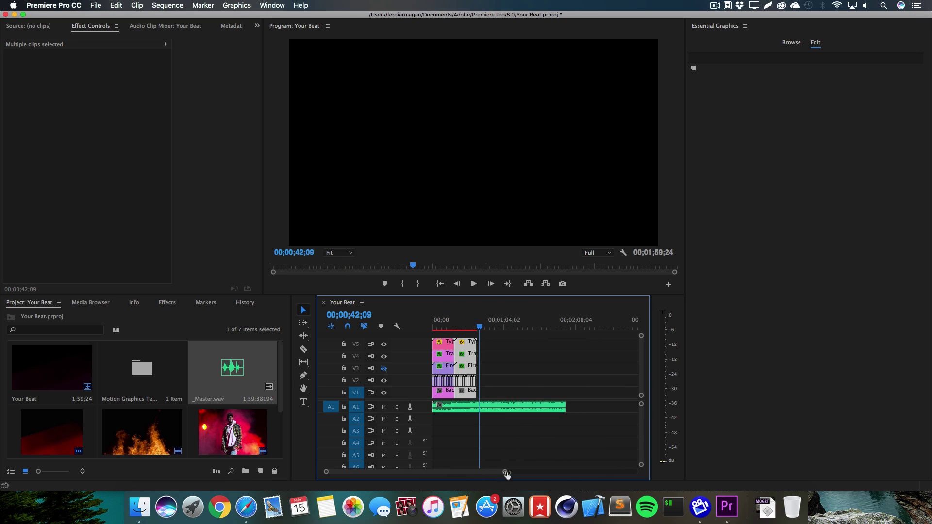
drag(489, 393, 504, 345)
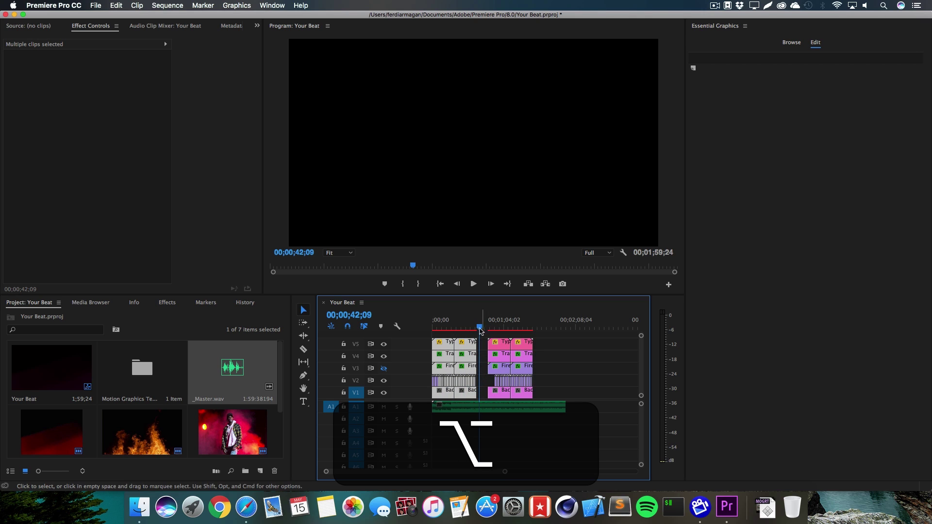
click(468, 323)
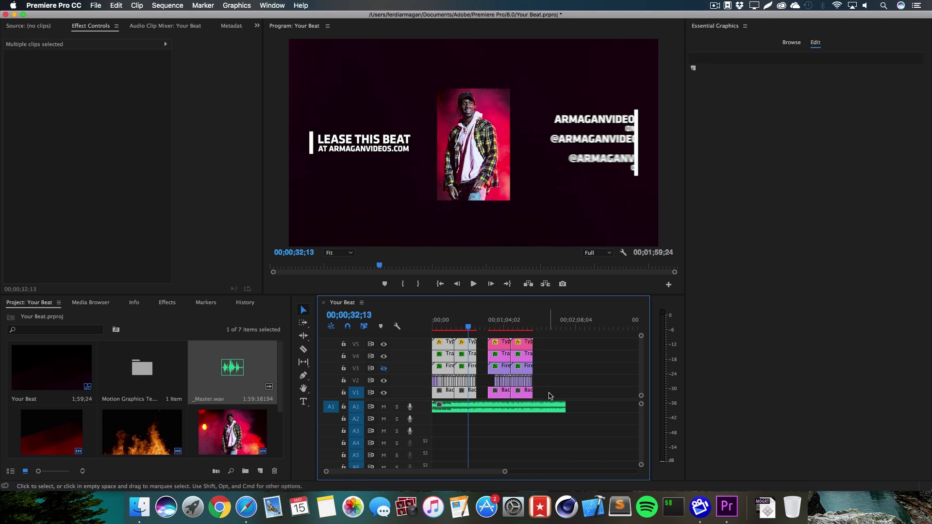
key(super+z)
drag(501, 396, 498, 347)
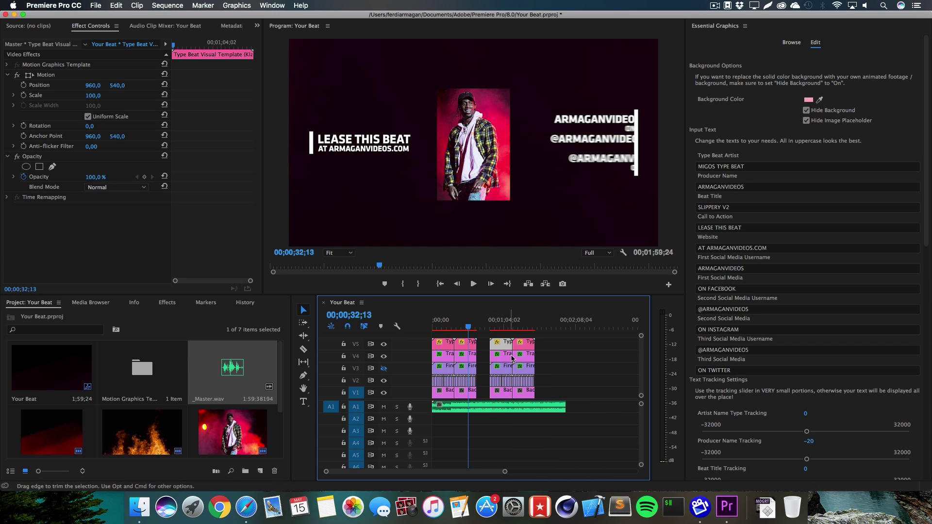
key(super+z)
Copy all clips on video tracks V1 to V5 and paste them at 00;01;03;07, above the music.
drag(491, 394, 424, 337)
key(super+c)
click(502, 321)
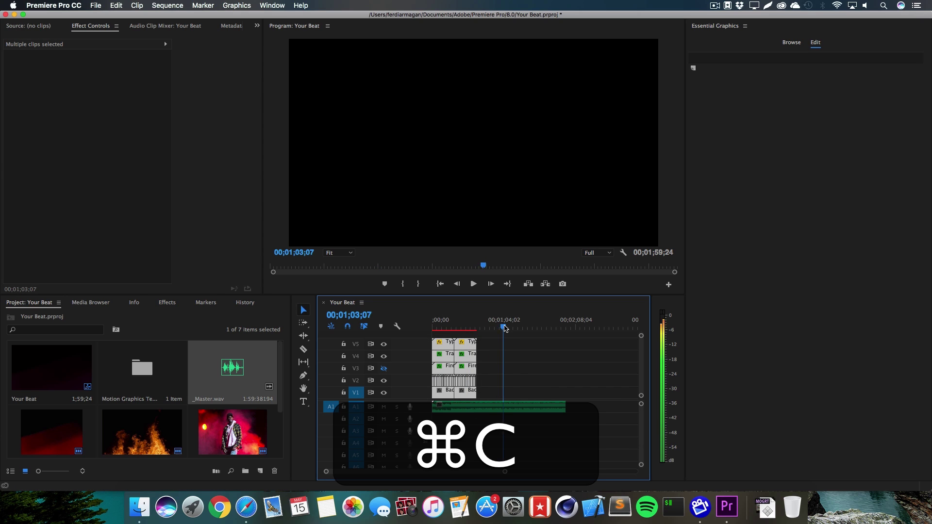
key(super+v)
Move the pasted block of clips earlier so it starts directly behind the existing clips without a gap.
drag(507, 468, 473, 471)
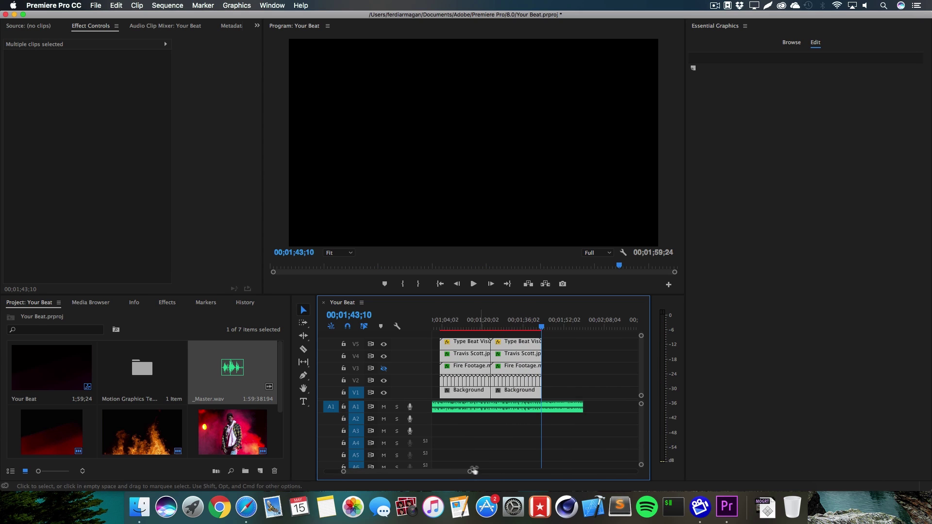
scroll(444, 470, up, 3)
drag(576, 344, 514, 344)
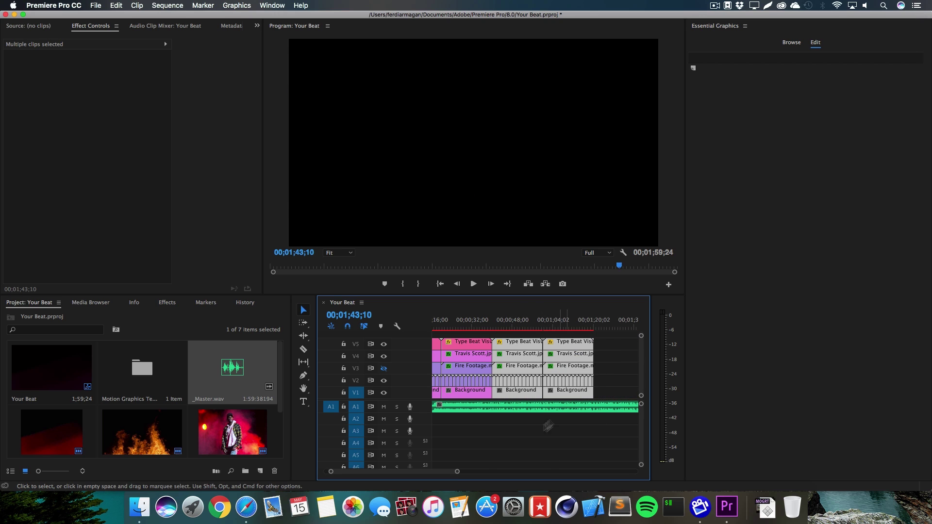
drag(456, 473, 495, 472)
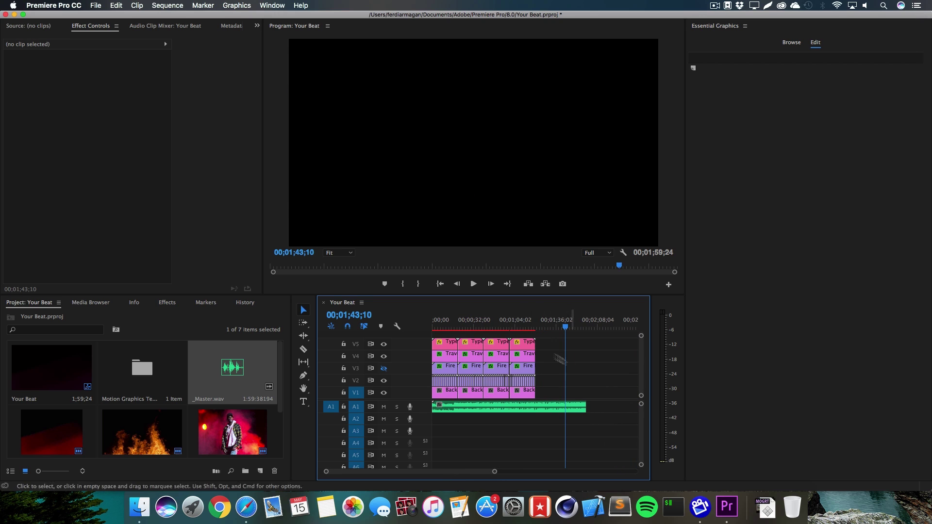
Scrub through the extended sequence from its start and make track V3 with Fire Footage.mov visible again.
drag(546, 329, 430, 326)
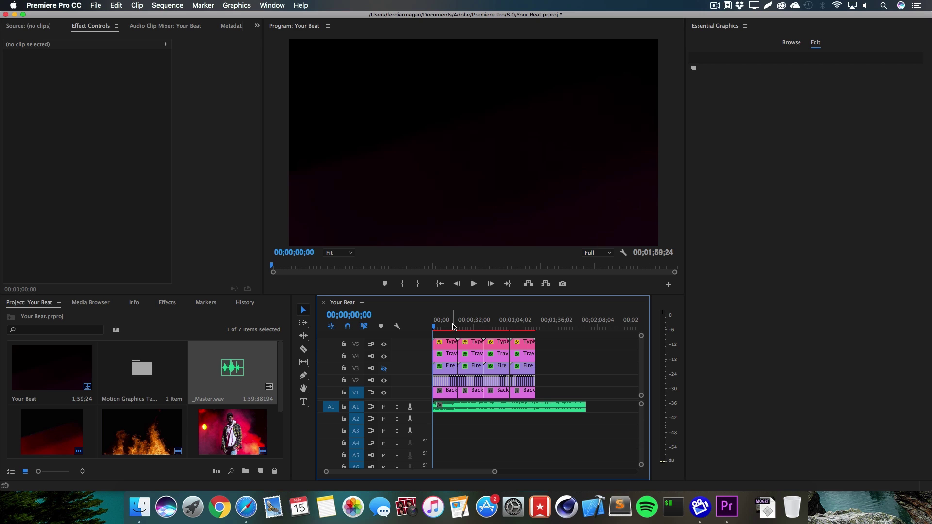
drag(462, 327, 474, 329)
click(384, 368)
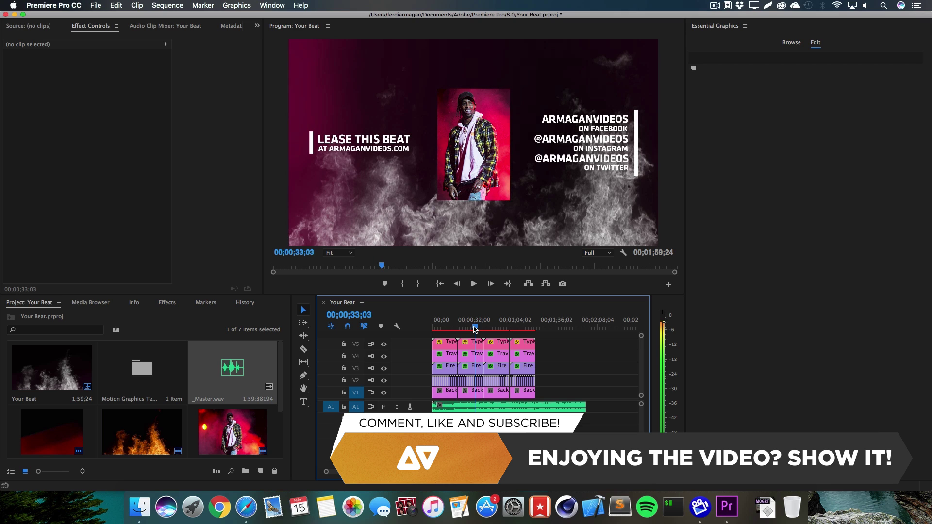